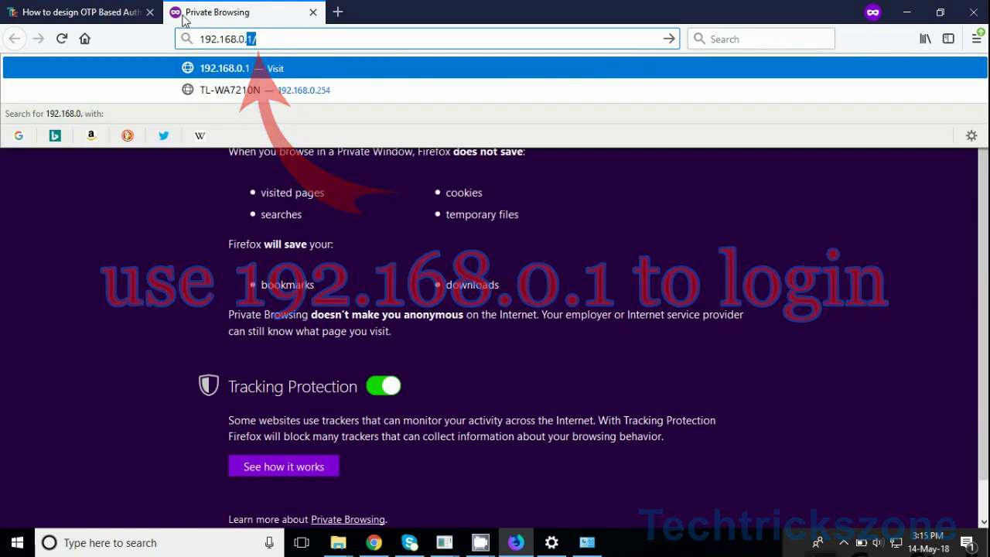
# Sign into the router at 192.168.0.1 with the admin credentials and open Operation Mode
pyautogui.press('Return')
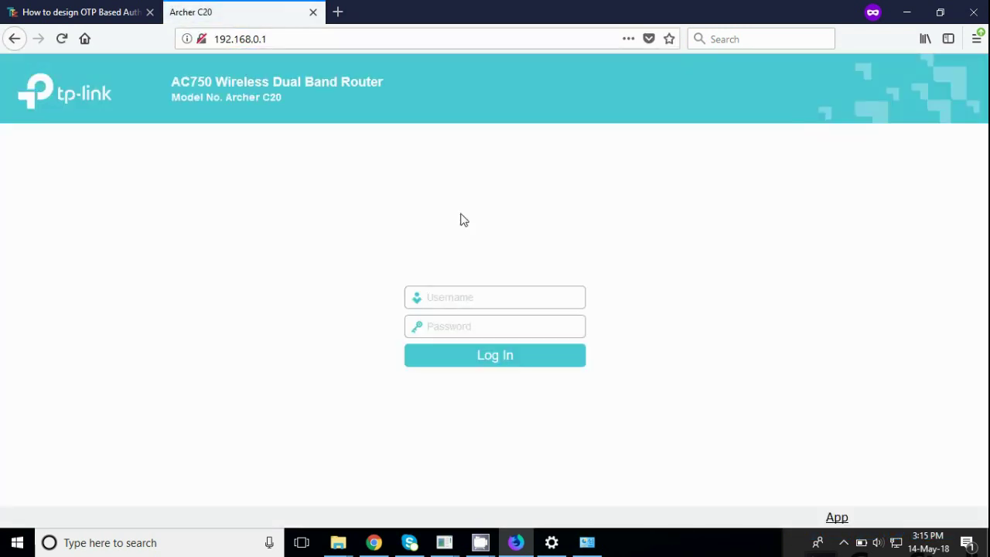
pyautogui.write('ad')
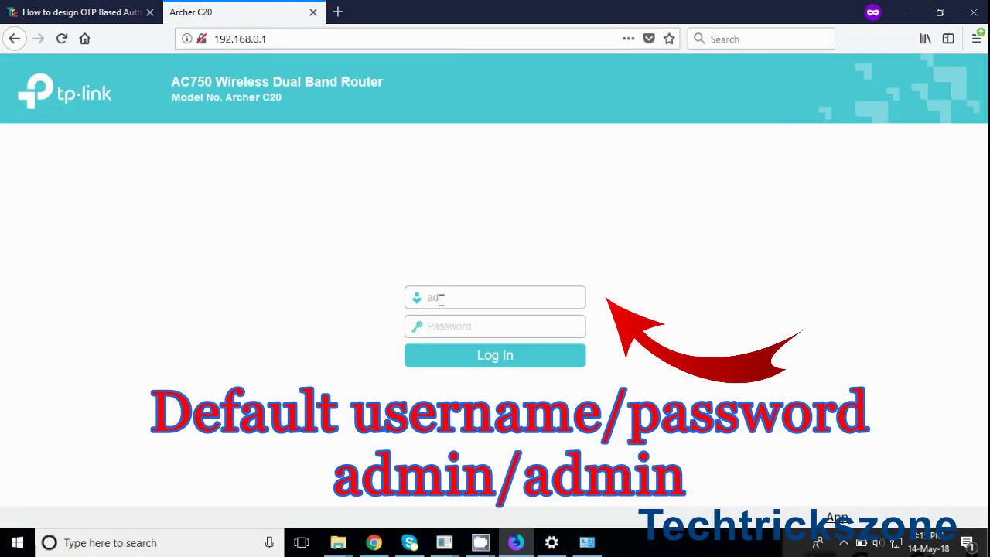
pyautogui.write('a')
pyautogui.click(498, 360)
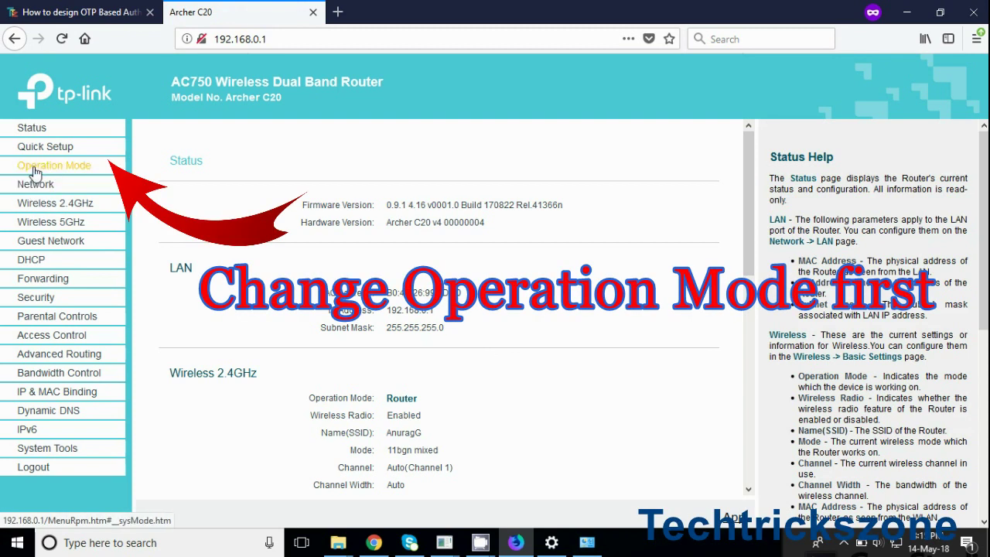
pyautogui.click(35, 165)
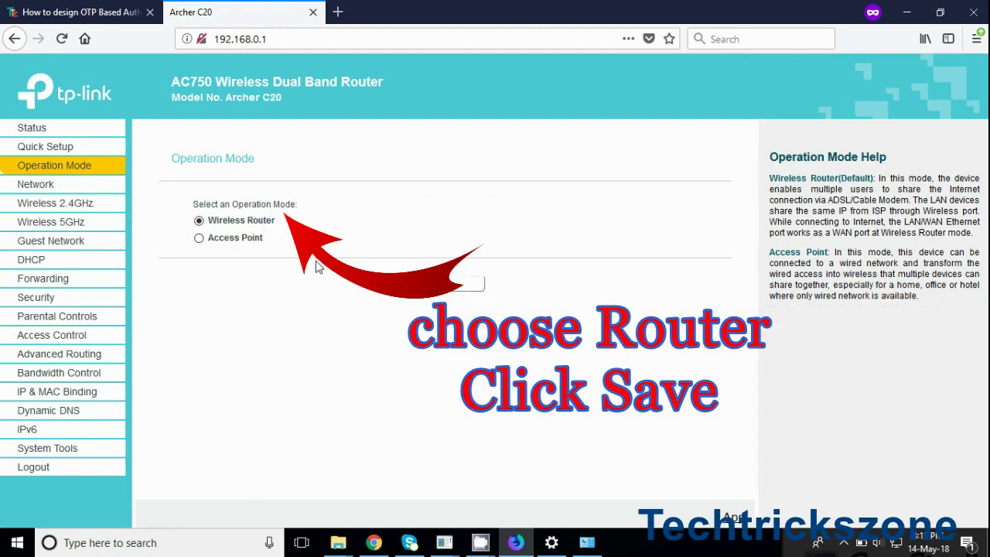
# Save Wireless Router as the operation mode and clear the WAN PPP username
pyautogui.moveTo(283, 223); pyautogui.dragTo(207, 221)
pyautogui.click(301, 342)
pyautogui.click(48, 186)
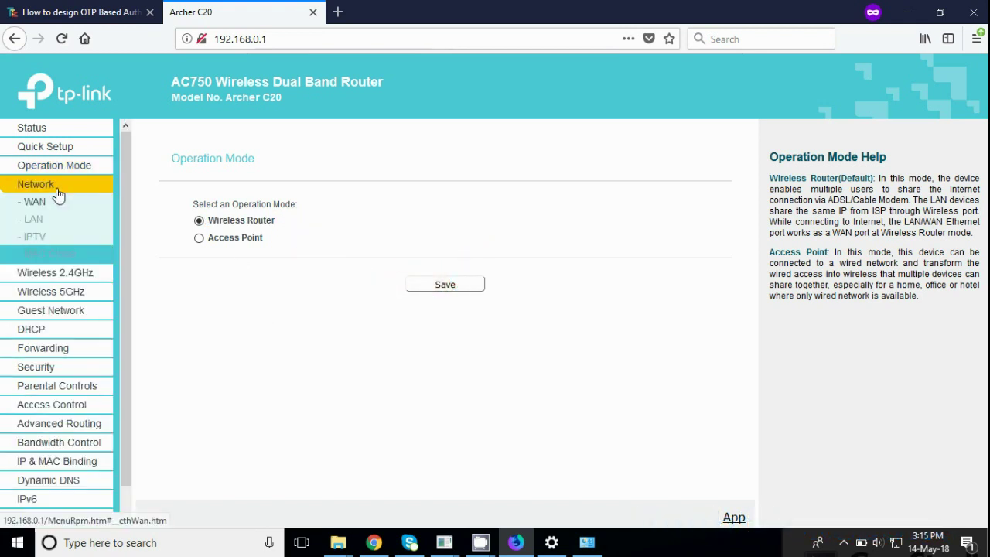
pyautogui.moveTo(445, 247); pyautogui.dragTo(301, 249)
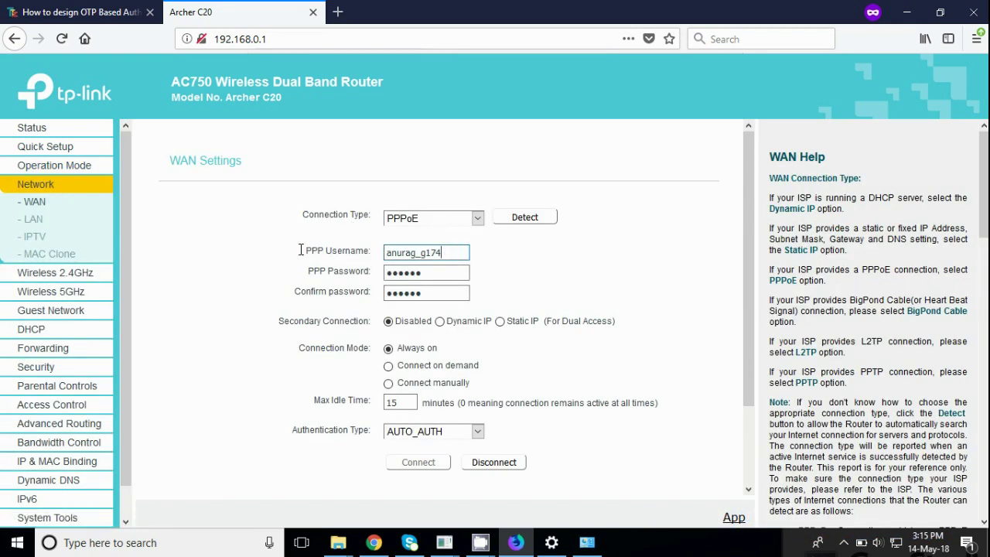
pyautogui.press('BackSpace')
# Keep PPPoE for now and review the empty PPP username and password fields
pyautogui.click(422, 220)
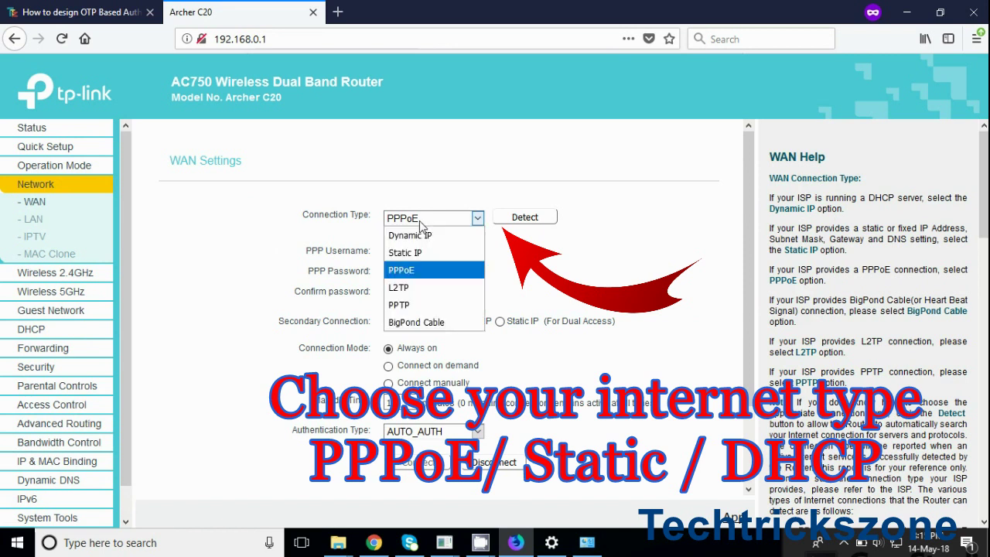
pyautogui.click(435, 268)
pyautogui.click(420, 252)
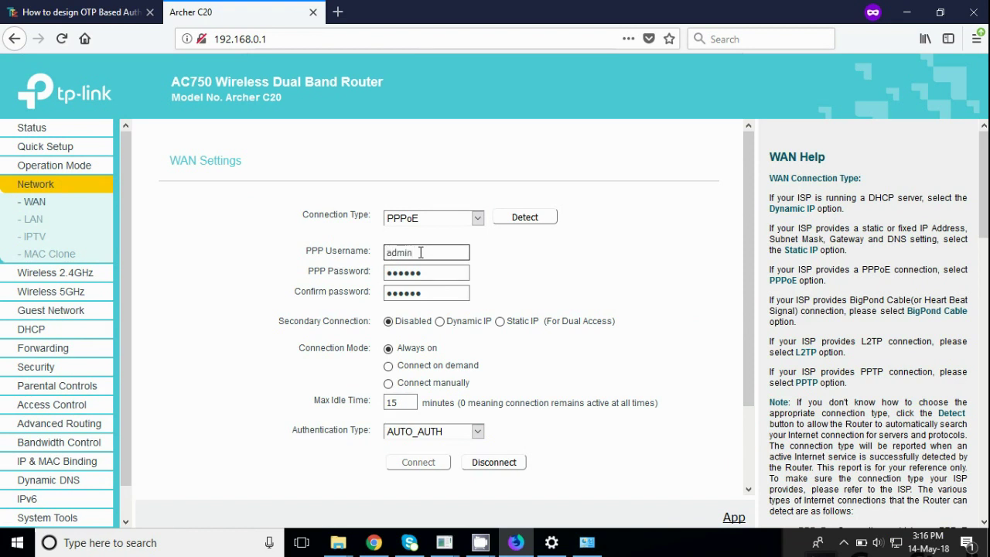
pyautogui.click(446, 270)
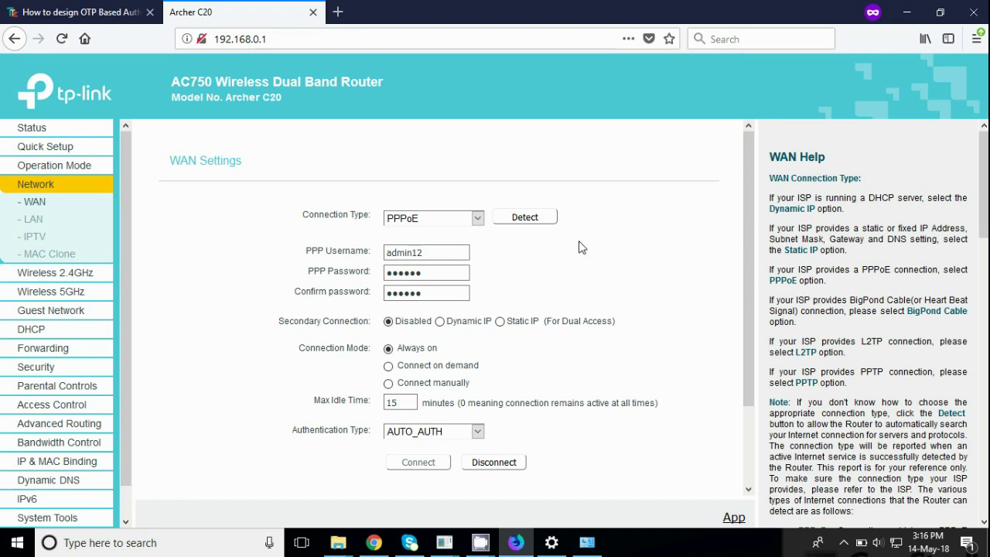
pyautogui.scroll(-2, 747, 255)
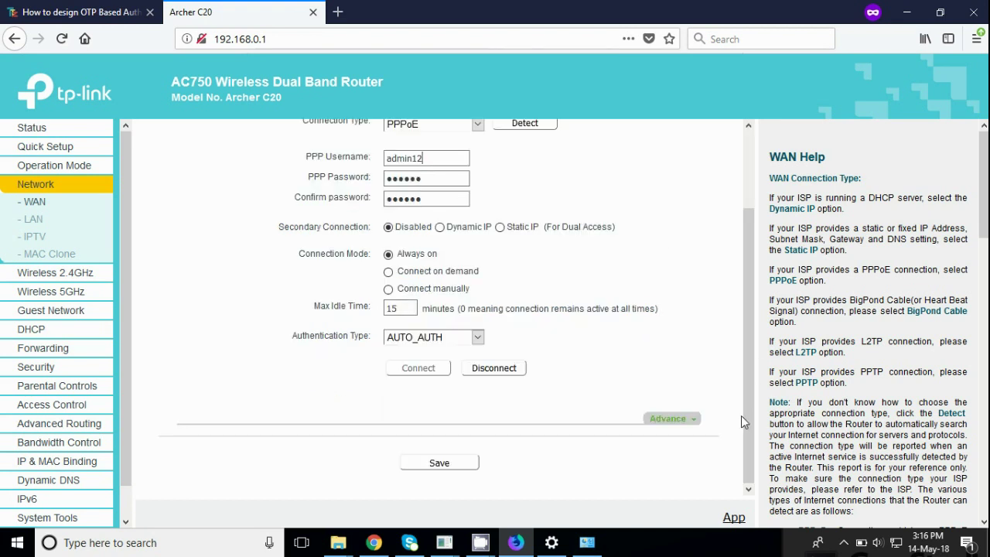
pyautogui.scroll(2, 738, 388)
# Switch the WAN connection type to Static IP, then check the LAN IP 192.168.0.1
pyautogui.click(477, 208)
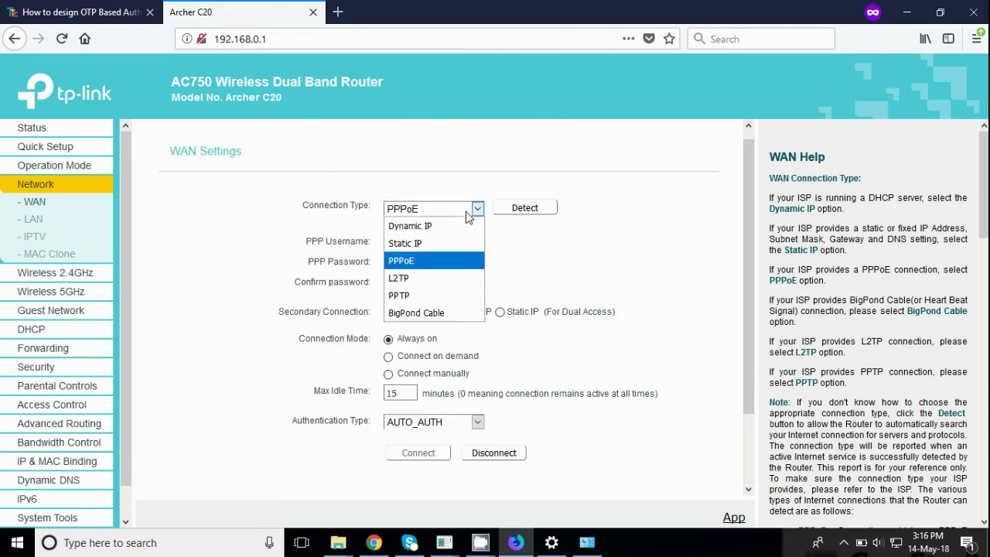
pyautogui.click(446, 246)
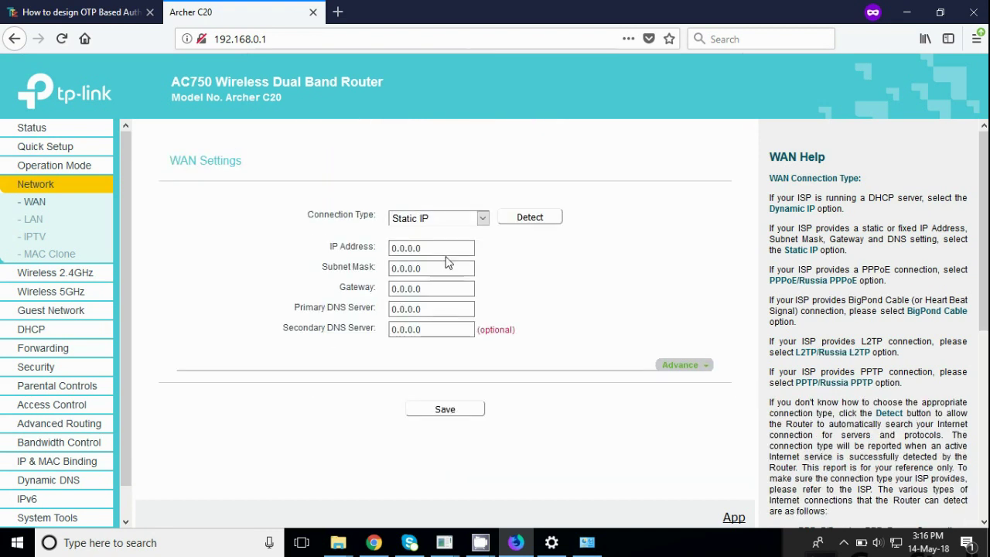
pyautogui.moveTo(421, 247); pyautogui.dragTo(371, 253)
pyautogui.click(35, 221)
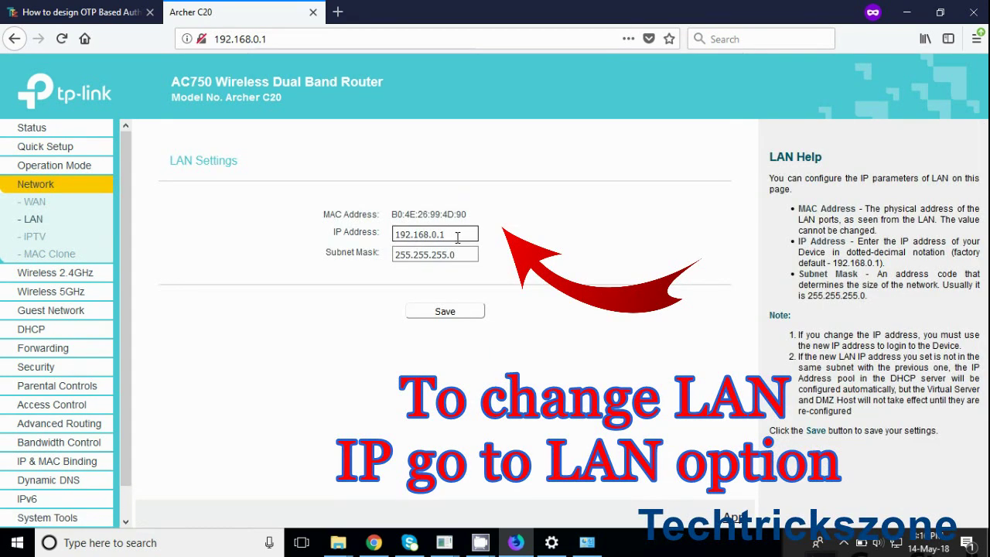
pyautogui.moveTo(453, 235); pyautogui.dragTo(343, 232)
pyautogui.click(220, 235)
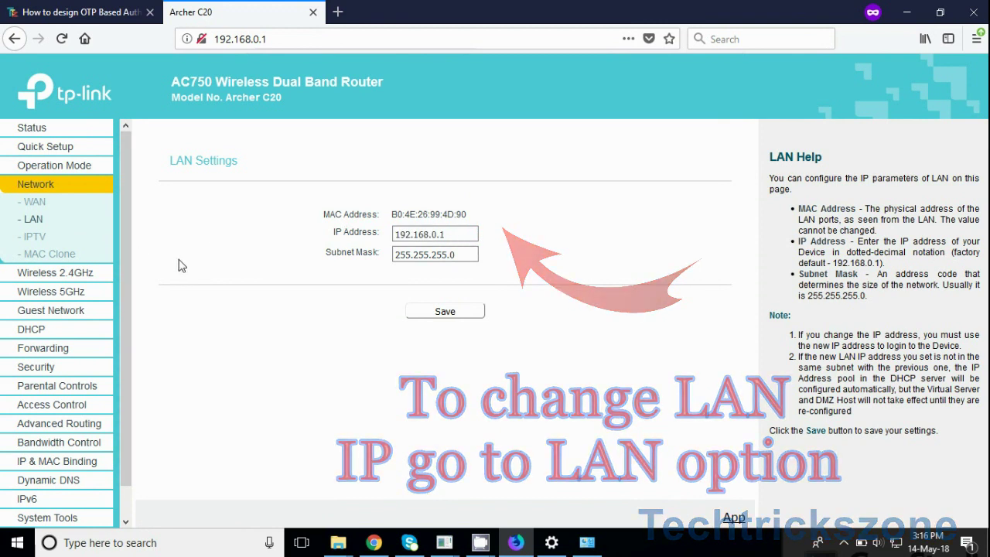
# Rename the 2.4GHz network to 'TP-Link 5G' and set its channel to 1
pyautogui.click(54, 272)
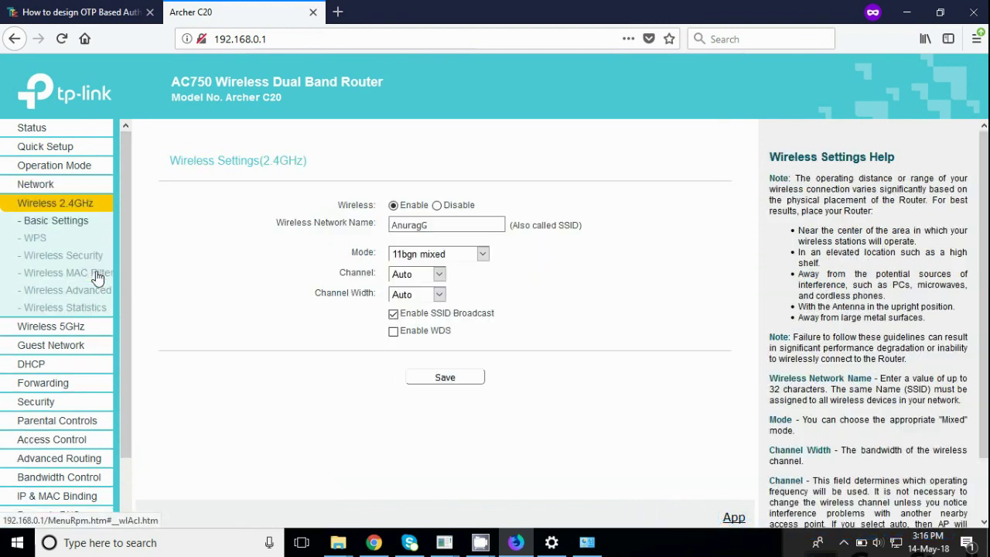
pyautogui.moveTo(442, 225); pyautogui.dragTo(193, 242)
pyautogui.press('BackSpace')
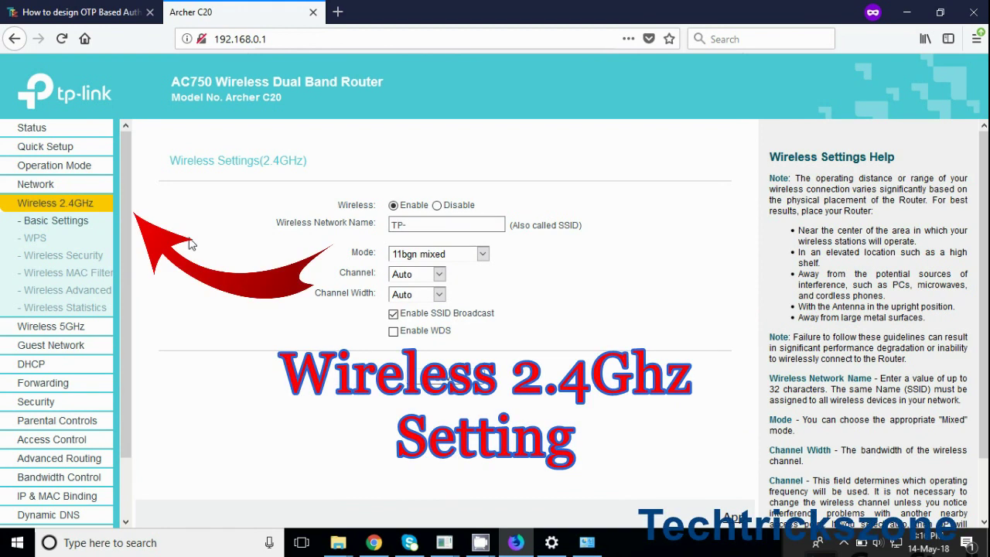
pyautogui.write('TP-Link 5G')
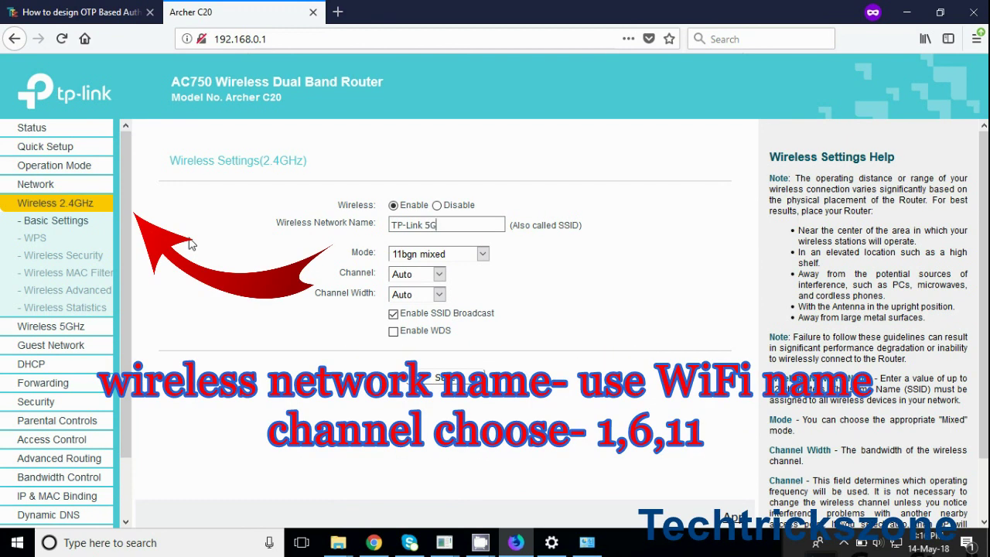
pyautogui.click(439, 274)
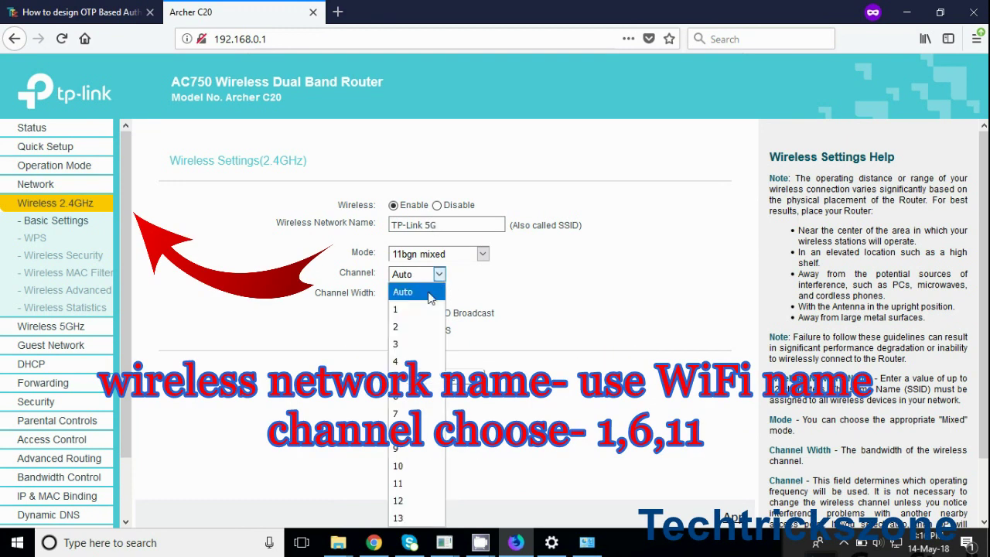
pyautogui.click(425, 309)
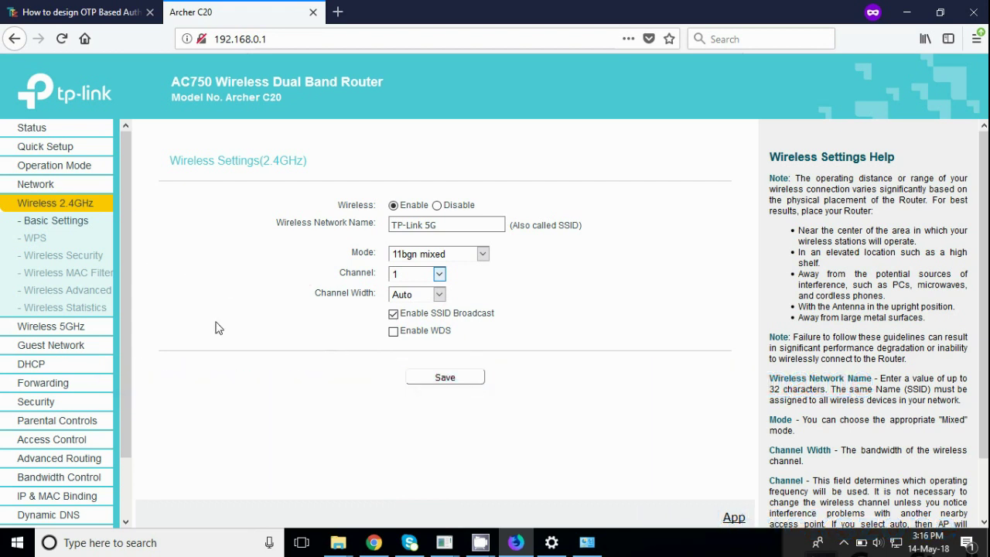
# Clear the old 2.4GHz wireless password and return to the 2.4GHz basic settings
pyautogui.click(88, 258)
pyautogui.doubleClick(454, 329)
pyautogui.press('BackSpace')
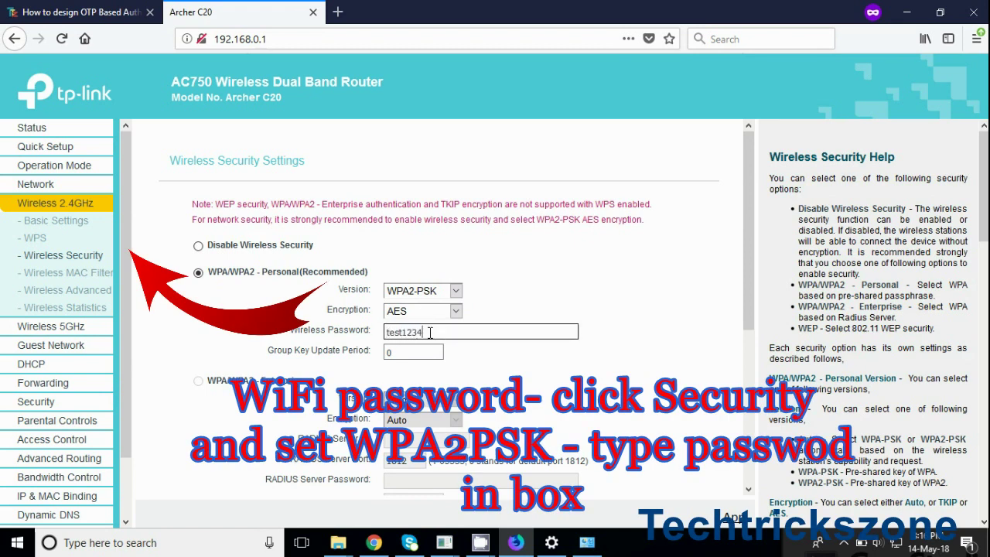
pyautogui.scroll(-3, 730, 432)
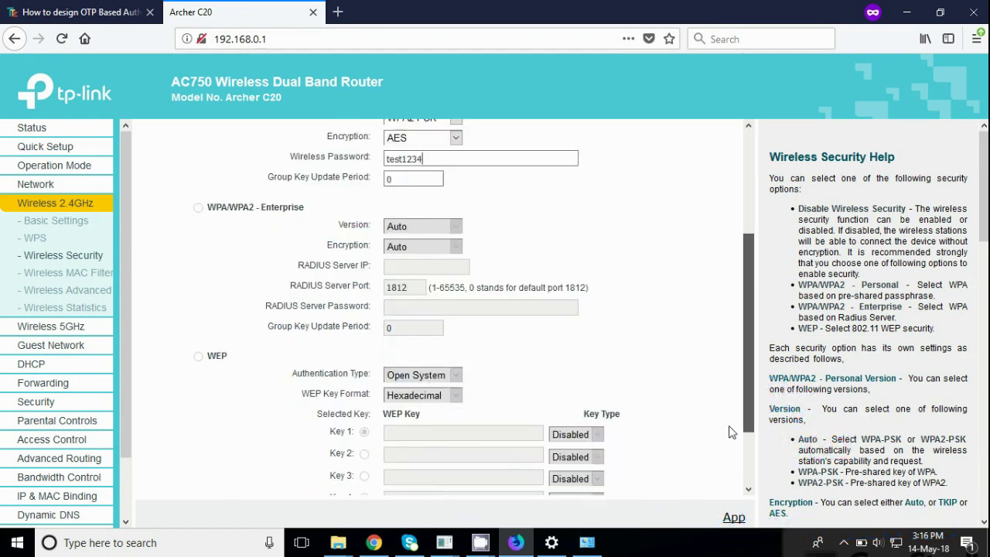
pyautogui.scroll(-1, 729, 430)
pyautogui.scroll(3, 720, 363)
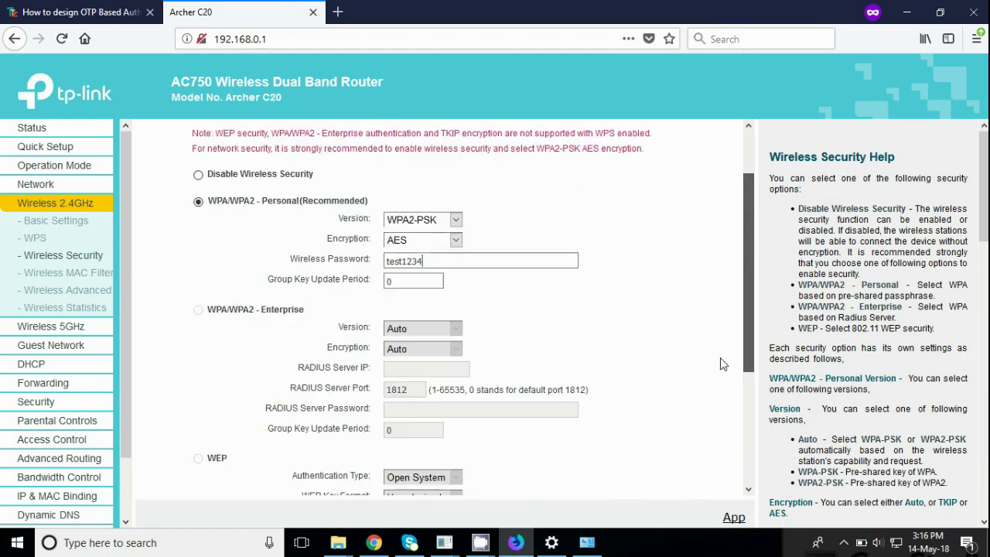
pyautogui.scroll(-3, 720, 363)
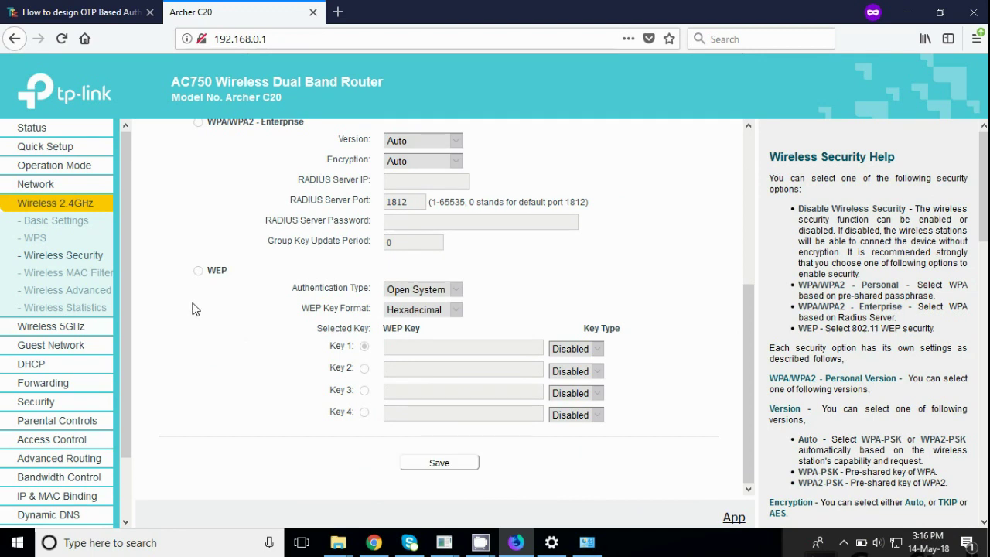
pyautogui.click(57, 221)
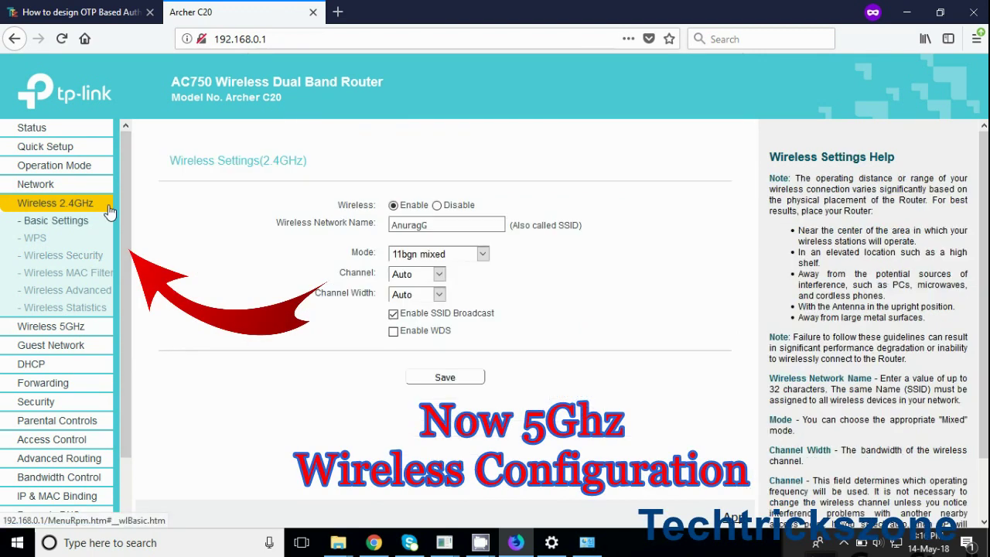
pyautogui.click(54, 328)
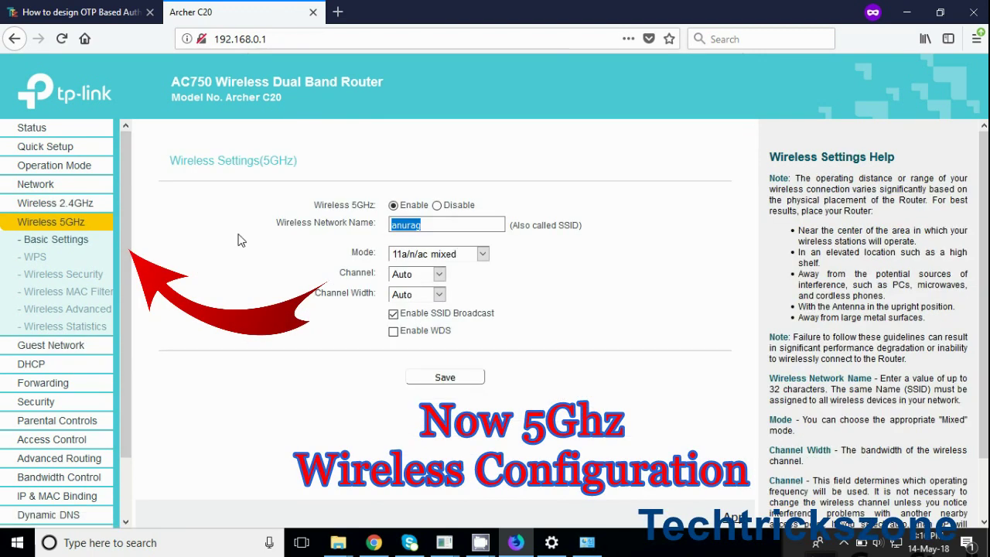
# Name the 5GHz network 'TP-Link 5G', keep Auto channel width, set channel 36, and save
pyautogui.press('BackSpace')
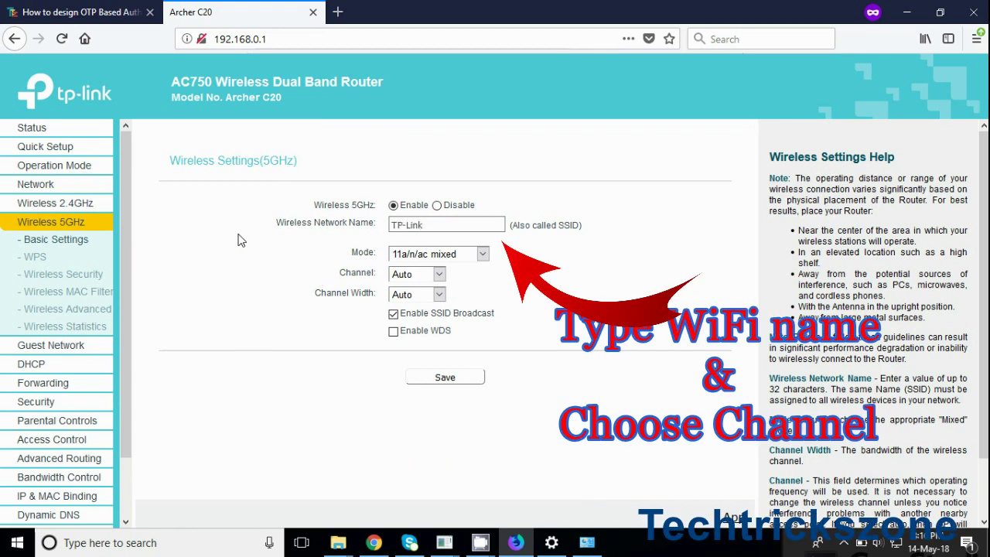
pyautogui.write('TP-Link 5G')
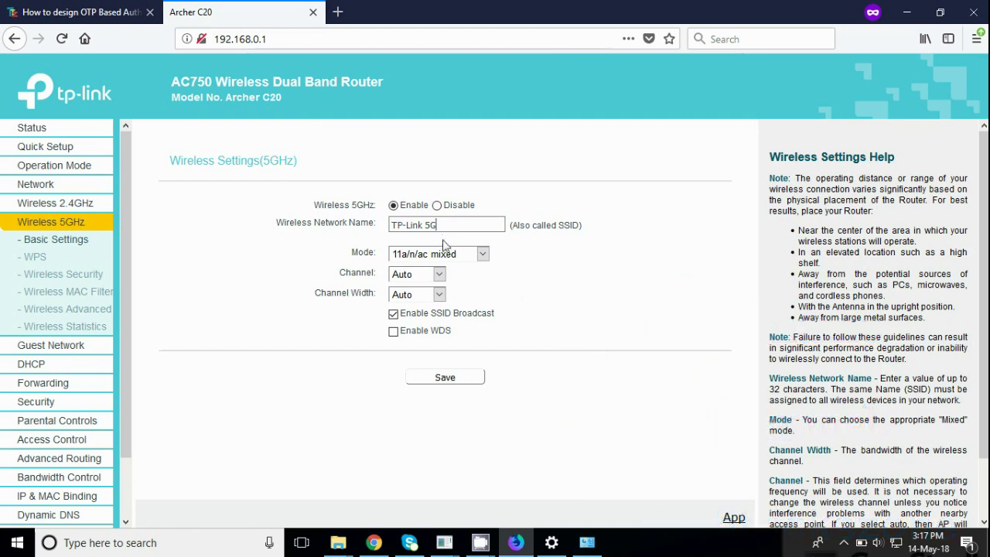
pyautogui.click(437, 298)
pyautogui.click(433, 301)
pyautogui.click(425, 278)
pyautogui.click(423, 308)
pyautogui.click(443, 377)
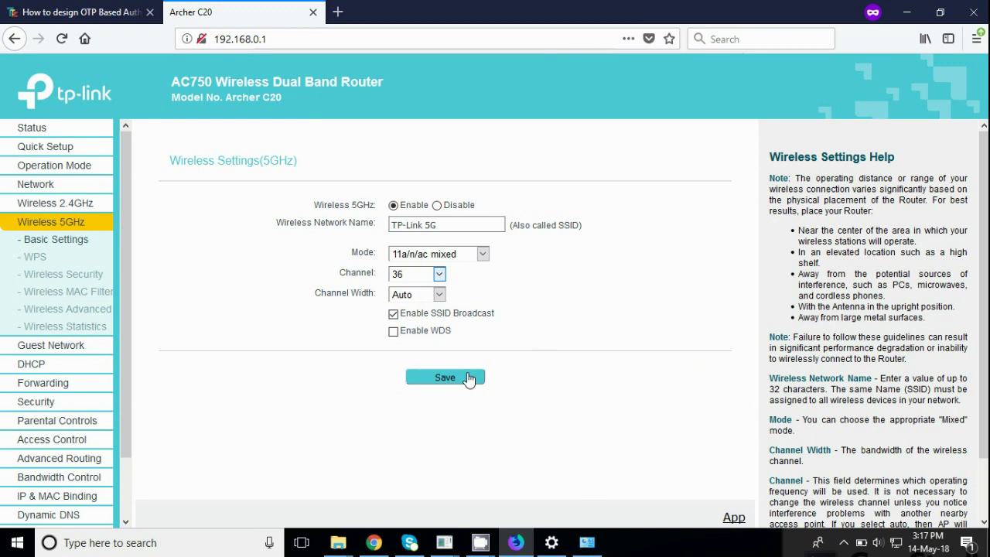
# Secure the 5GHz band with WPA/WPA2-Personal and a new wireless password
pyautogui.click(82, 282)
pyautogui.moveTo(456, 331); pyautogui.dragTo(221, 325)
pyautogui.press('BackSpace')
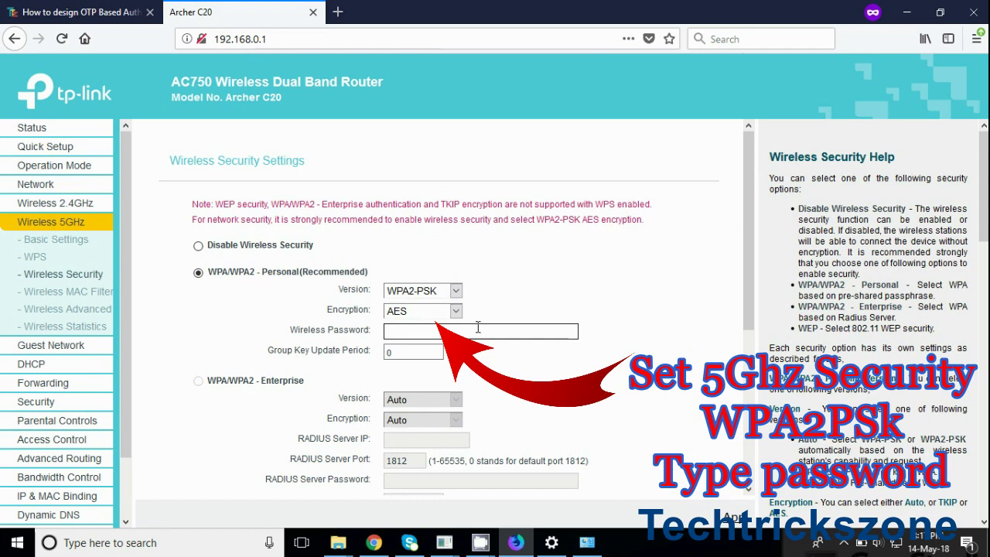
pyautogui.write('test1234')
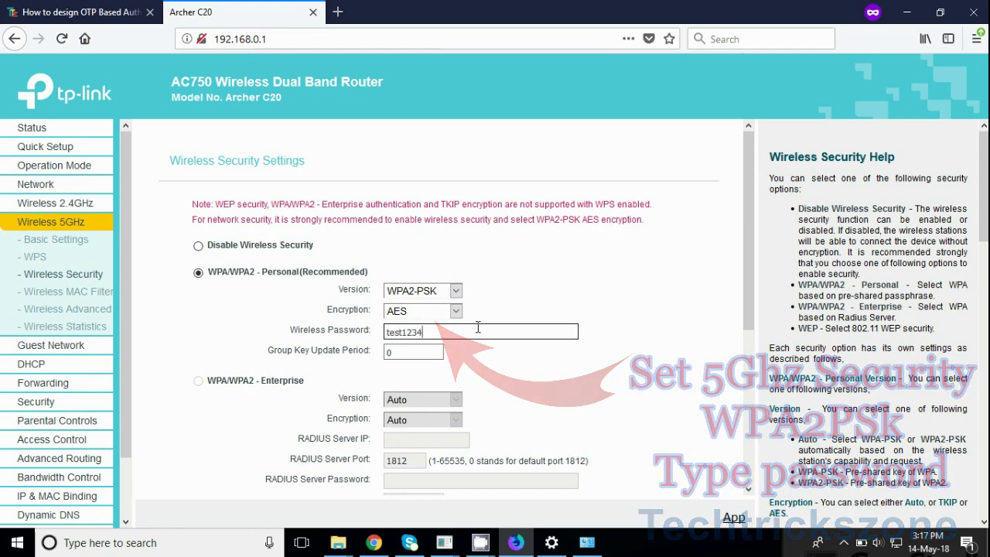
pyautogui.click(293, 271)
pyautogui.moveTo(207, 269); pyautogui.dragTo(331, 285)
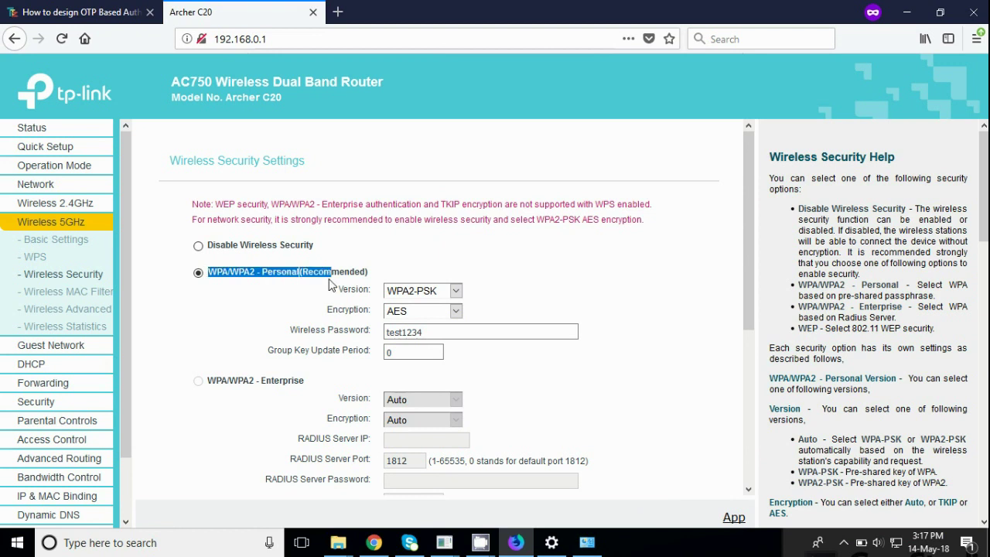
pyautogui.click(229, 315)
pyautogui.moveTo(745, 305); pyautogui.dragTo(520, 508)
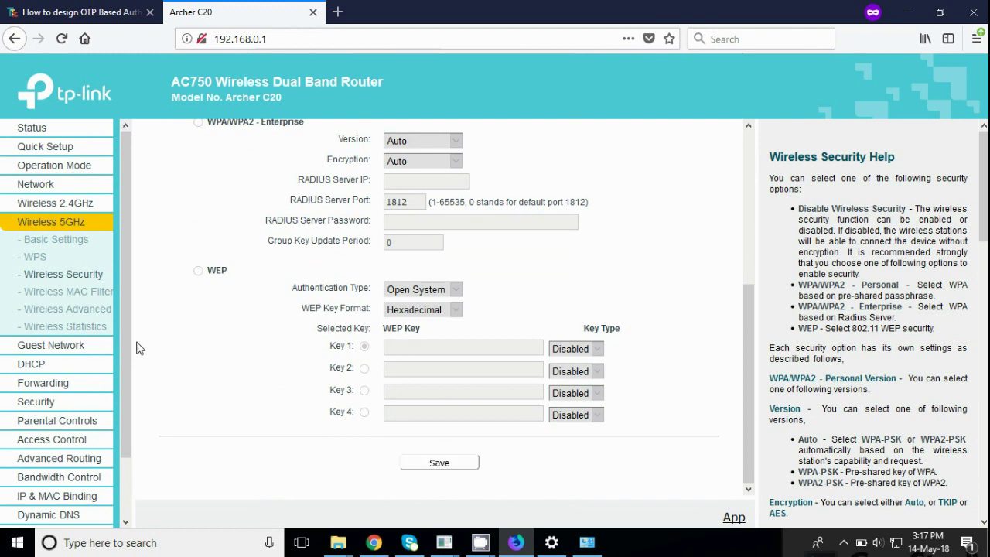
pyautogui.scroll(-2, 128, 352)
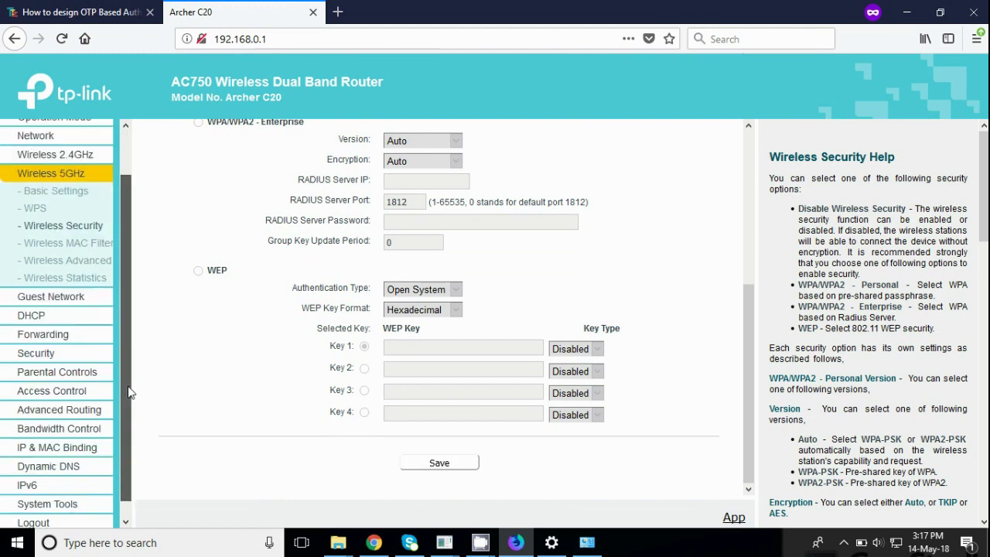
pyautogui.click(58, 304)
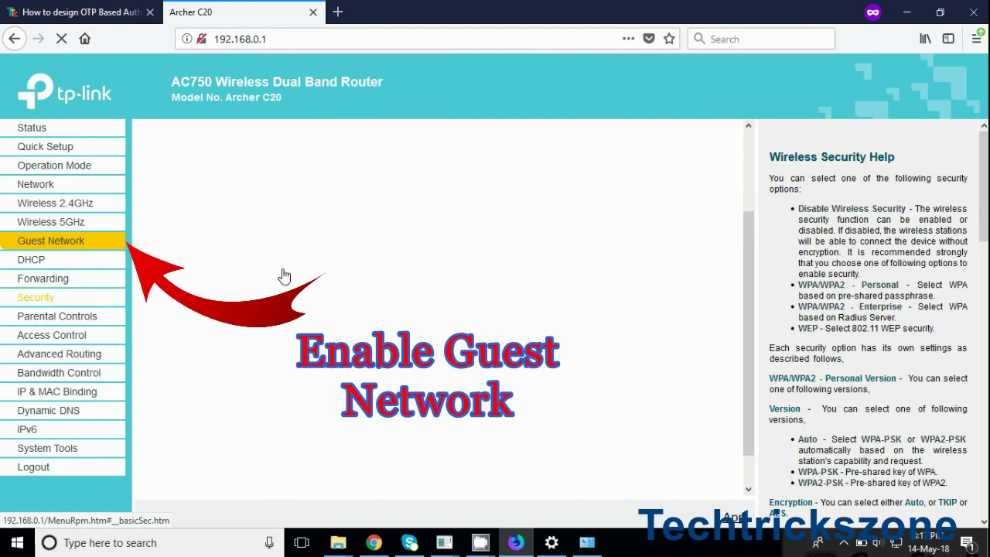
# Allow guests local network access and keep the guest band on 2.4GHz
pyautogui.scroll(2, 746, 289)
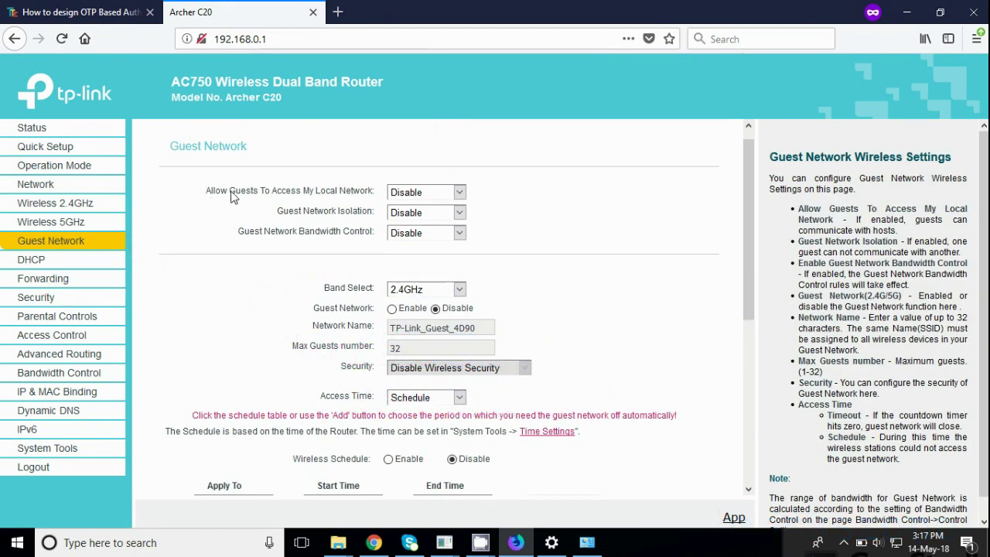
pyautogui.moveTo(205, 191); pyautogui.dragTo(323, 198)
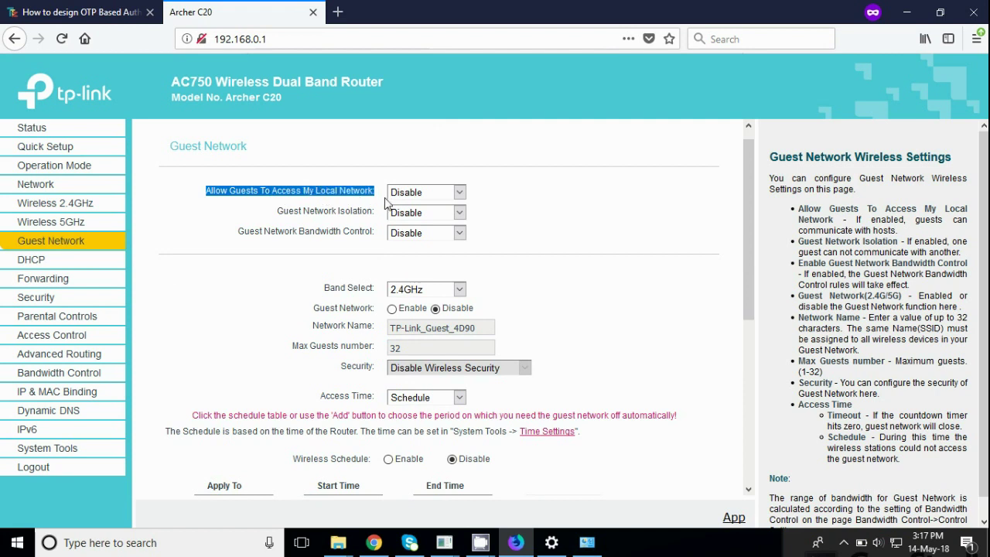
pyautogui.click(420, 194)
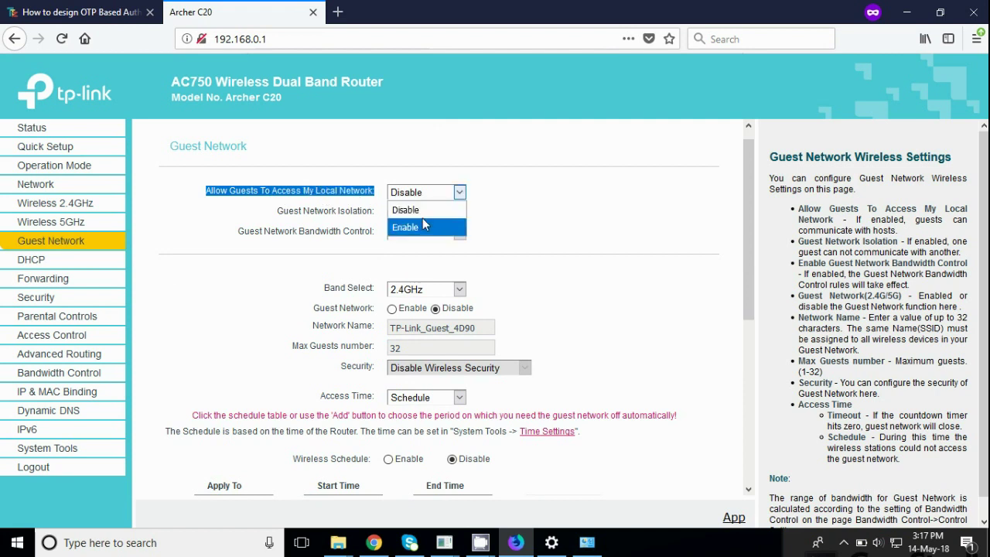
pyautogui.click(422, 228)
pyautogui.click(460, 291)
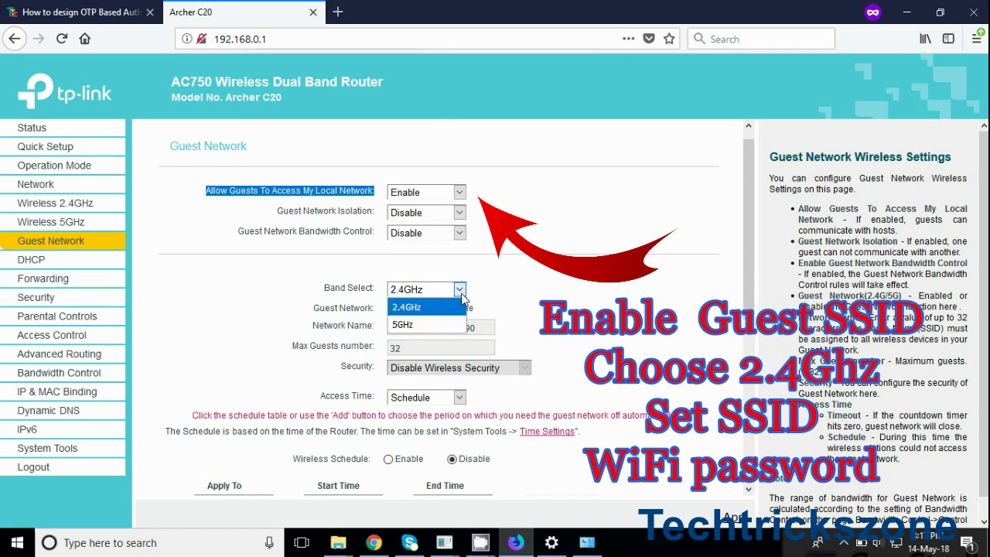
pyautogui.click(462, 295)
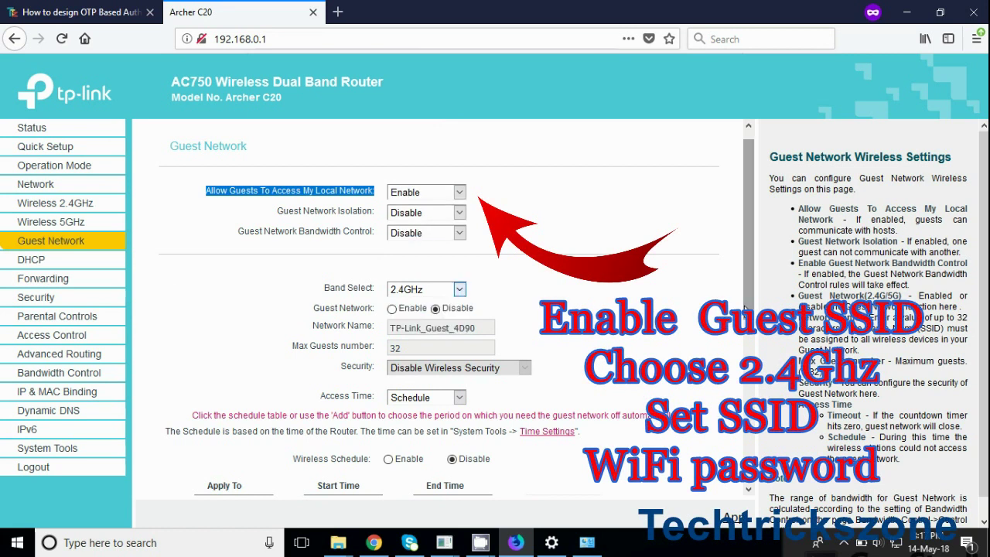
# Enable the 2.4GHz guest network, edit its name, and keep guest access time on Schedule
pyautogui.scroll(-1, 747, 307)
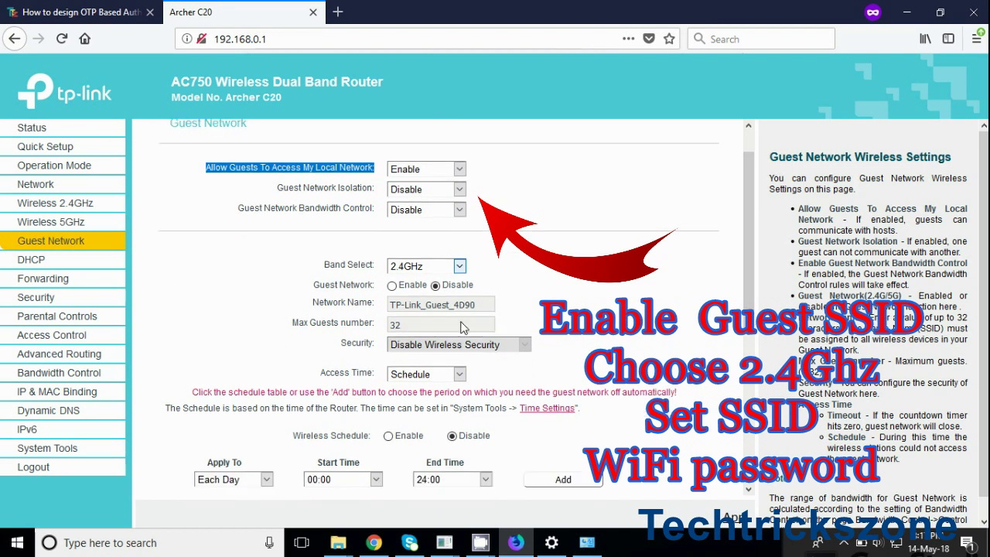
pyautogui.click(393, 285)
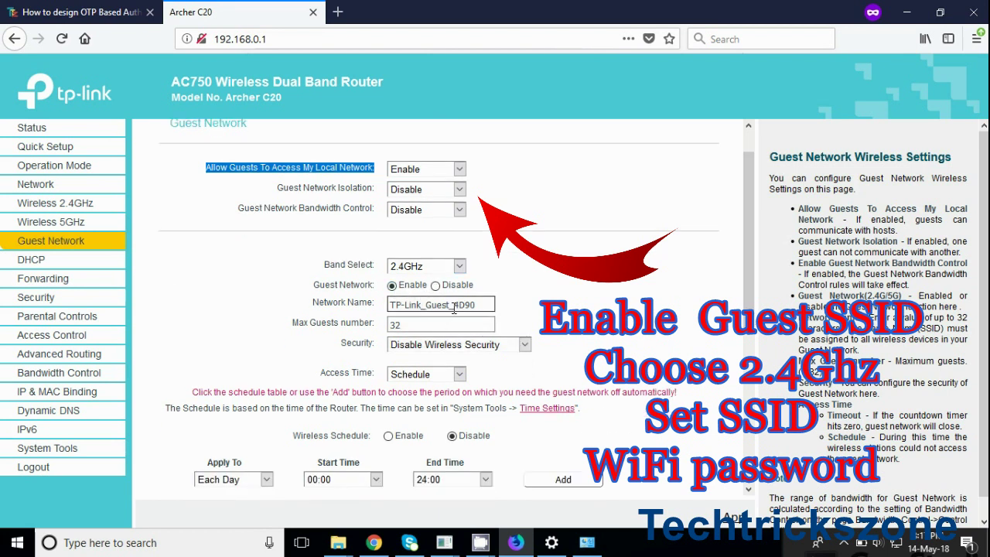
pyautogui.click(474, 304)
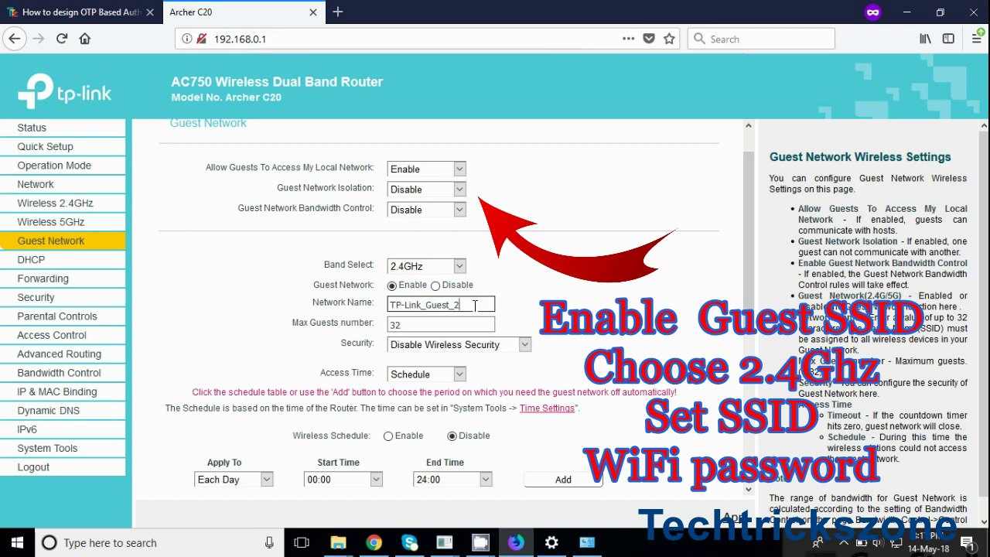
pyautogui.click(442, 323)
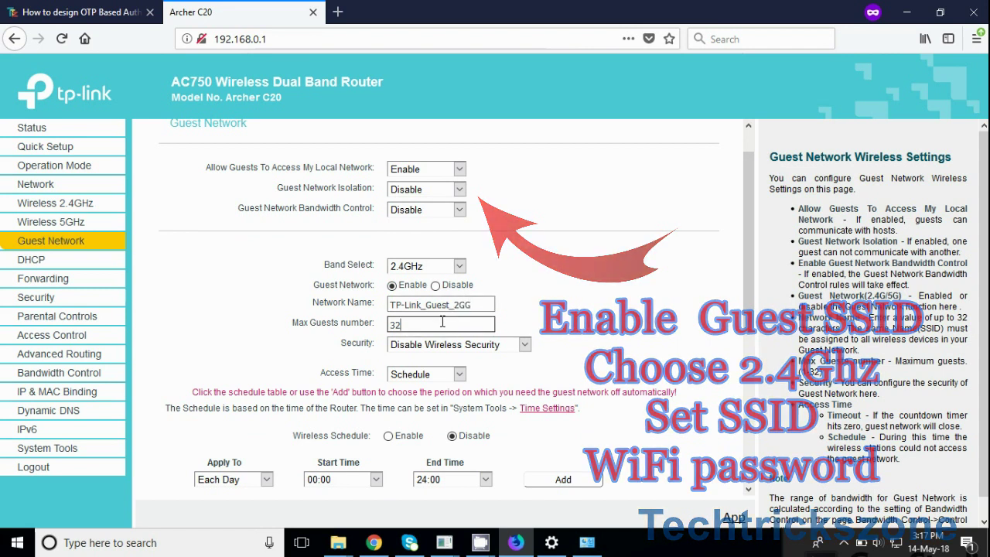
pyautogui.click(444, 376)
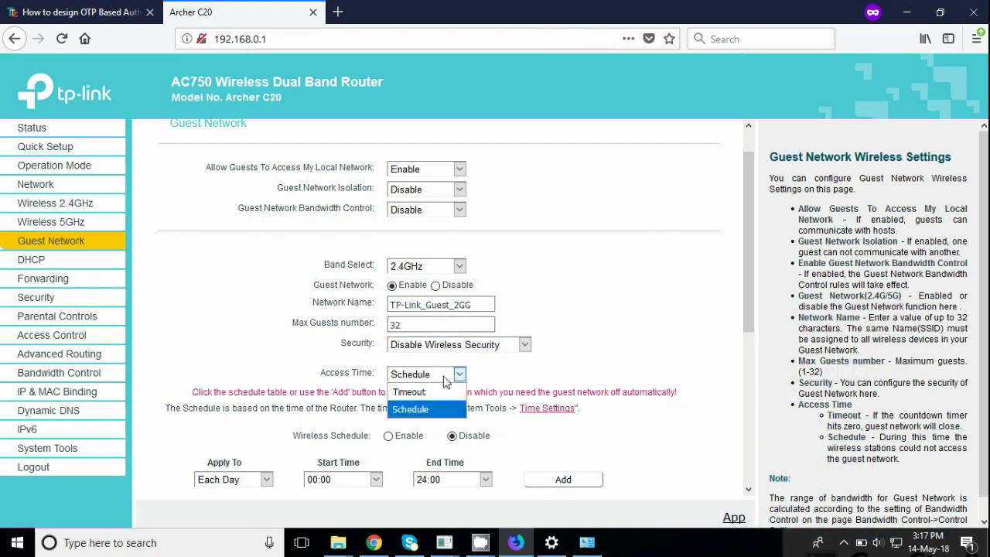
pyautogui.click(438, 411)
# Secure the 2.4GHz guest network with WPA/WPA2 - Personal and a guest password
pyautogui.click(465, 354)
pyautogui.click(437, 378)
pyautogui.click(433, 405)
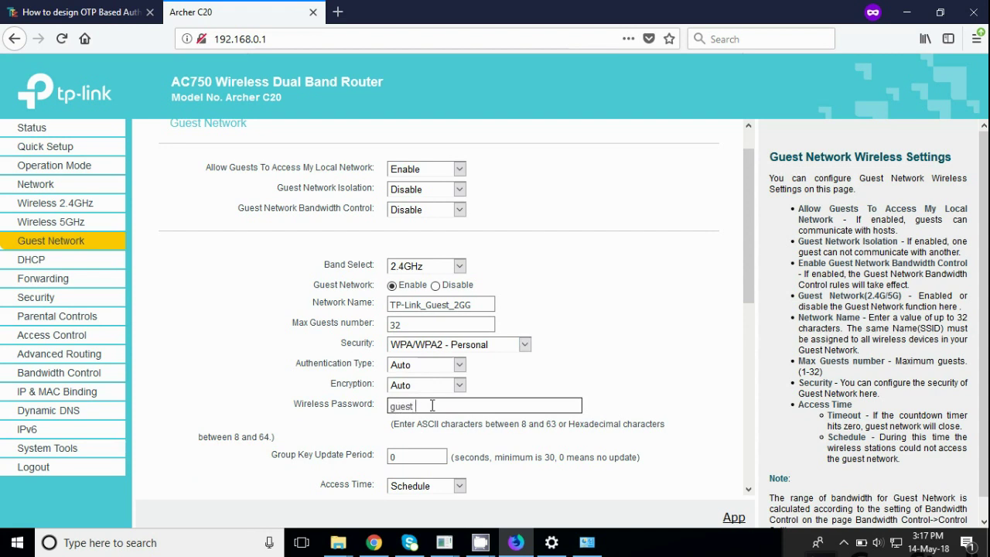
pyautogui.write('guest123')
pyautogui.click(629, 372)
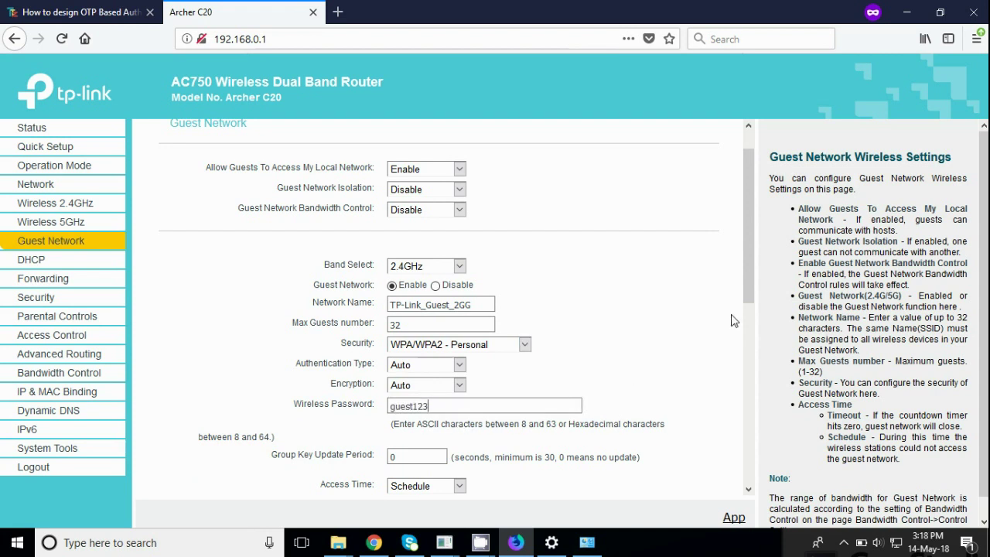
pyautogui.moveTo(746, 294); pyautogui.dragTo(657, 298)
# Switch to the 5GHz guest band, enable it, and rename it TP-Link_5
pyautogui.click(459, 258)
pyautogui.click(441, 291)
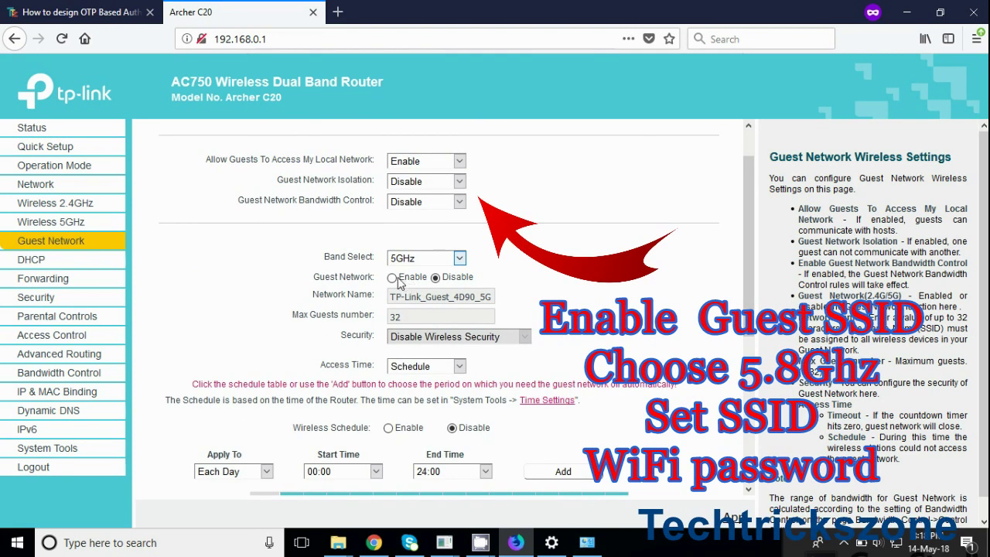
pyautogui.click(402, 281)
pyautogui.click(427, 297)
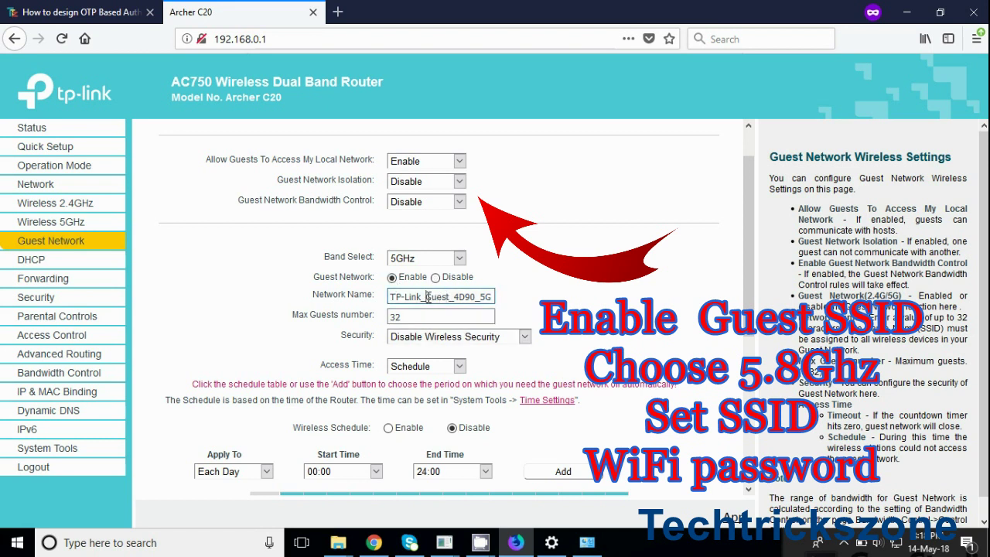
pyautogui.moveTo(427, 297); pyautogui.dragTo(596, 310)
pyautogui.write('5')
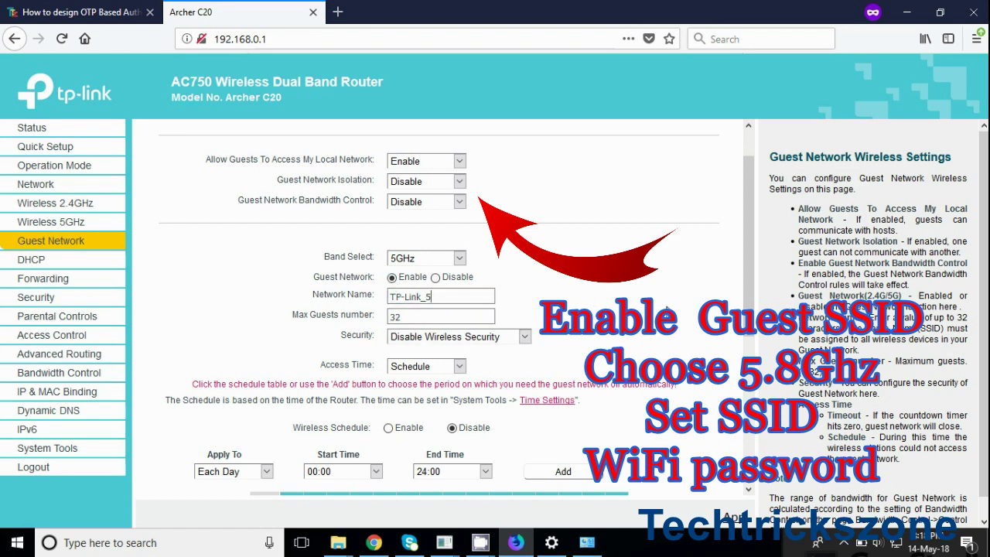
# Give the 5GHz guest network WPA/WPA2 - Personal security and a Wi-Fi password
pyautogui.click(510, 344)
pyautogui.click(487, 371)
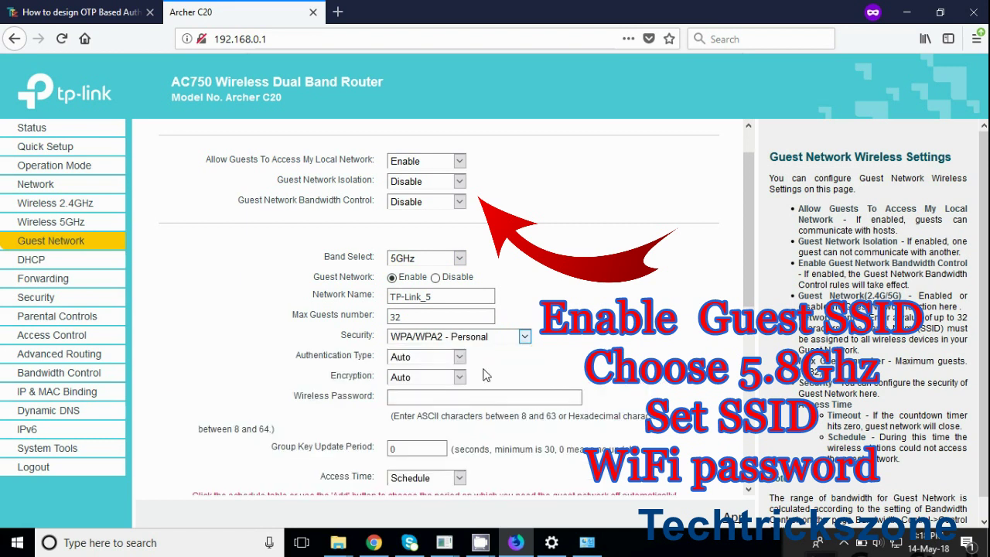
pyautogui.click(420, 395)
pyautogui.write('guest123')
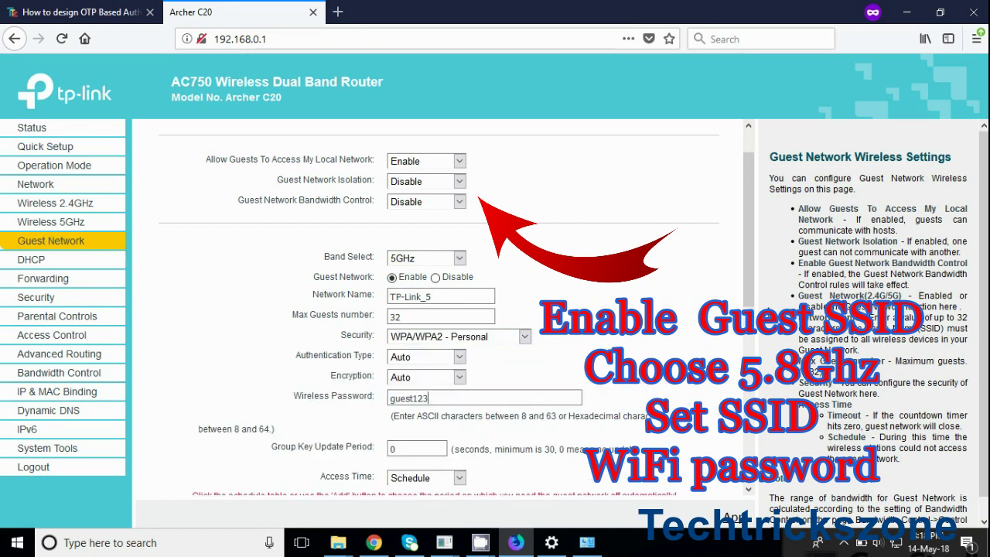
pyautogui.scroll(-5, 748, 217)
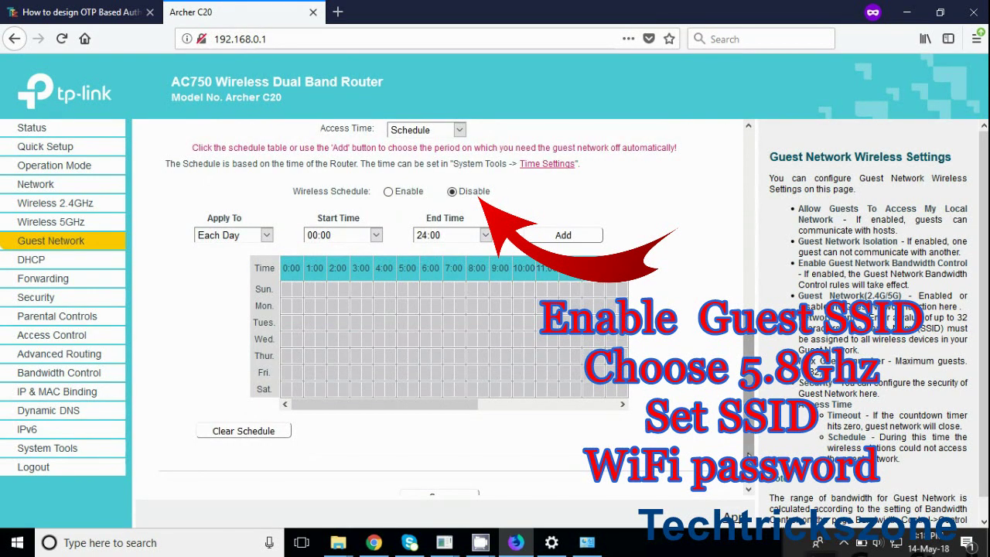
pyautogui.scroll(-1, 439, 309)
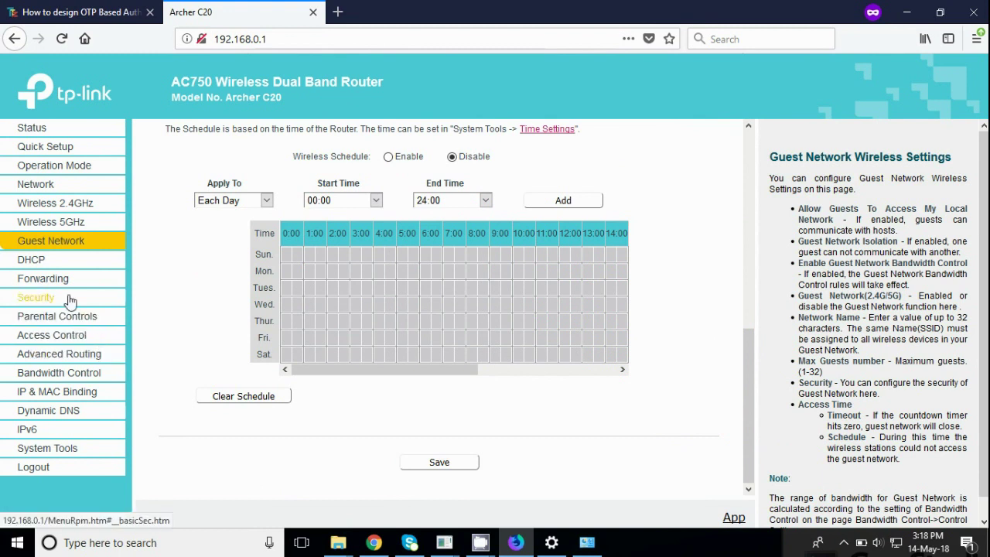
# Save the DHCP server with address pool 192.168.0.100 to 192.168.0.199
pyautogui.click(35, 263)
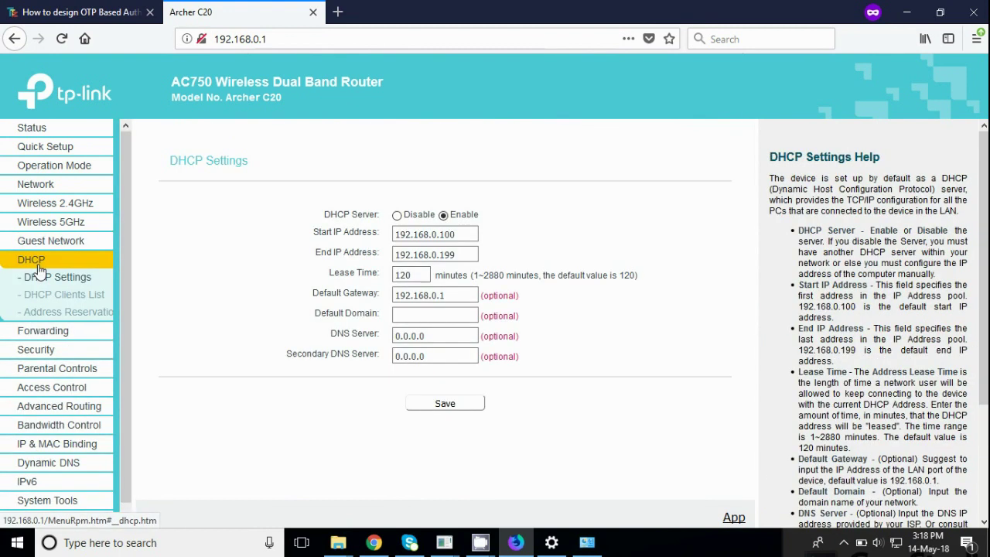
pyautogui.doubleClick(455, 232)
pyautogui.click(463, 255)
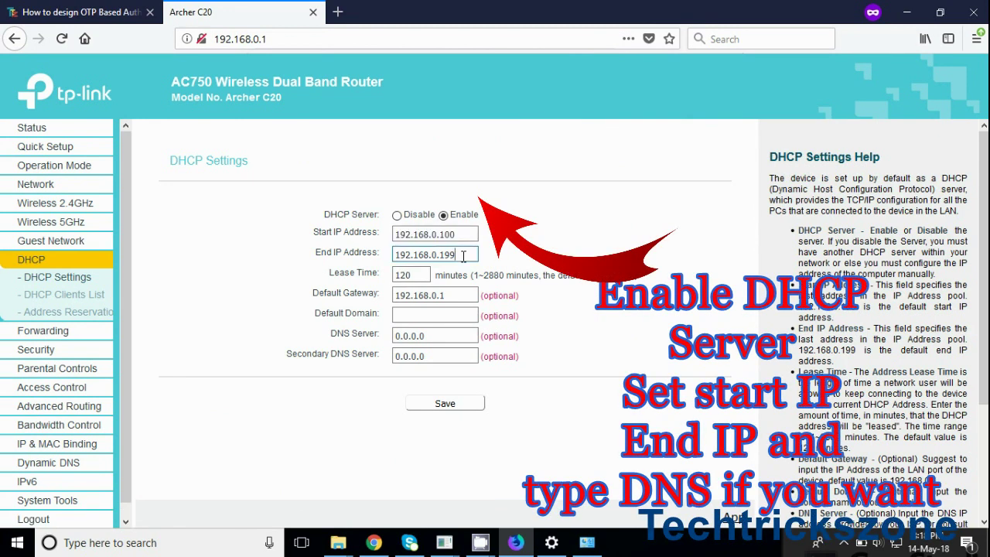
pyautogui.moveTo(462, 255); pyautogui.dragTo(376, 261)
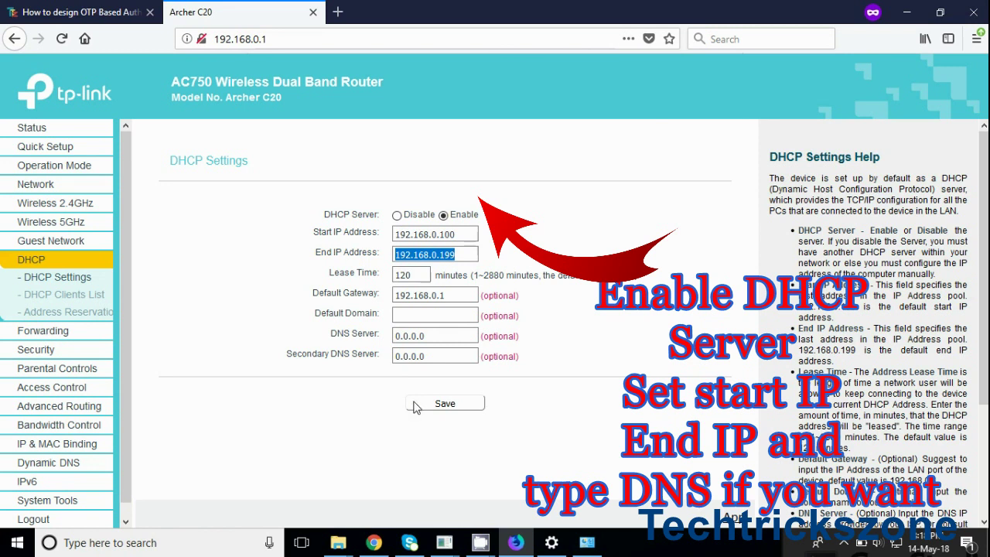
pyautogui.click(417, 335)
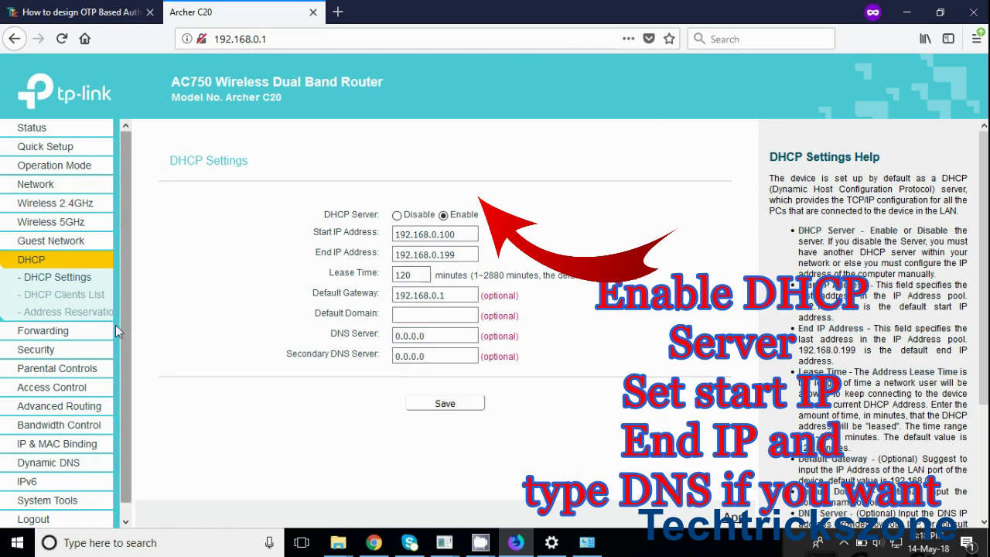
# Review the three connected devices in the DHCP Clients List
pyautogui.click(90, 300)
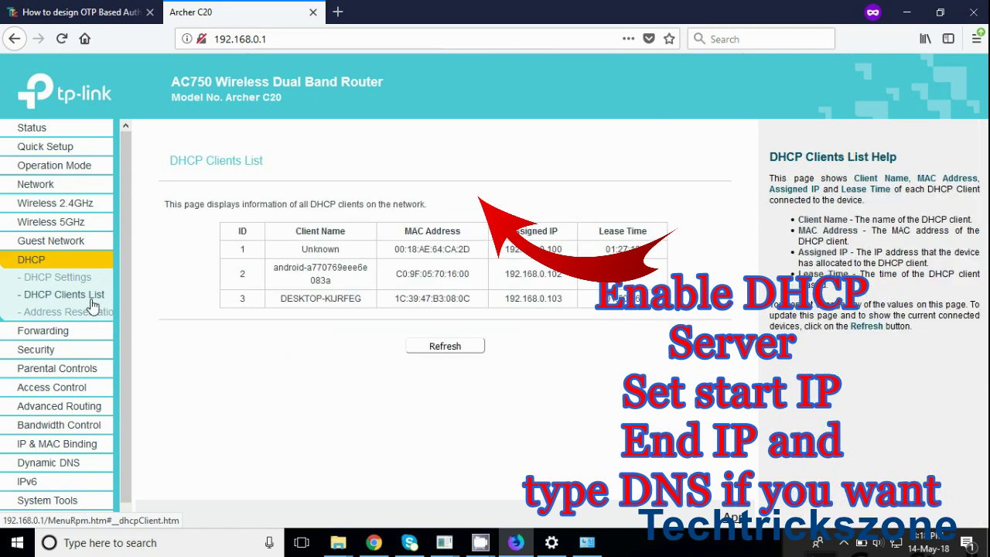
pyautogui.moveTo(333, 250); pyautogui.dragTo(663, 309)
pyautogui.click(214, 327)
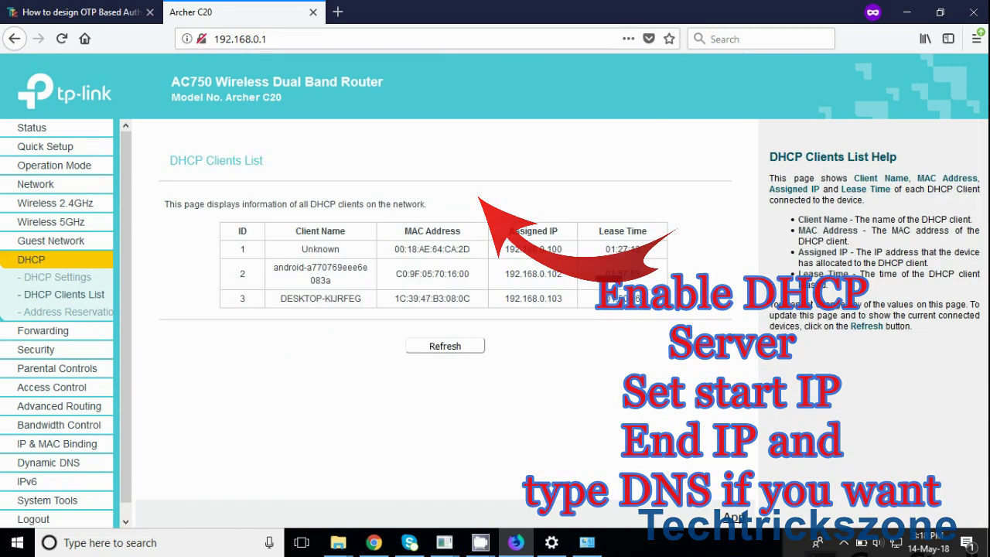
# Enable Parental Controls and browse the LAN MAC address and Copy-to lists
pyautogui.click(91, 371)
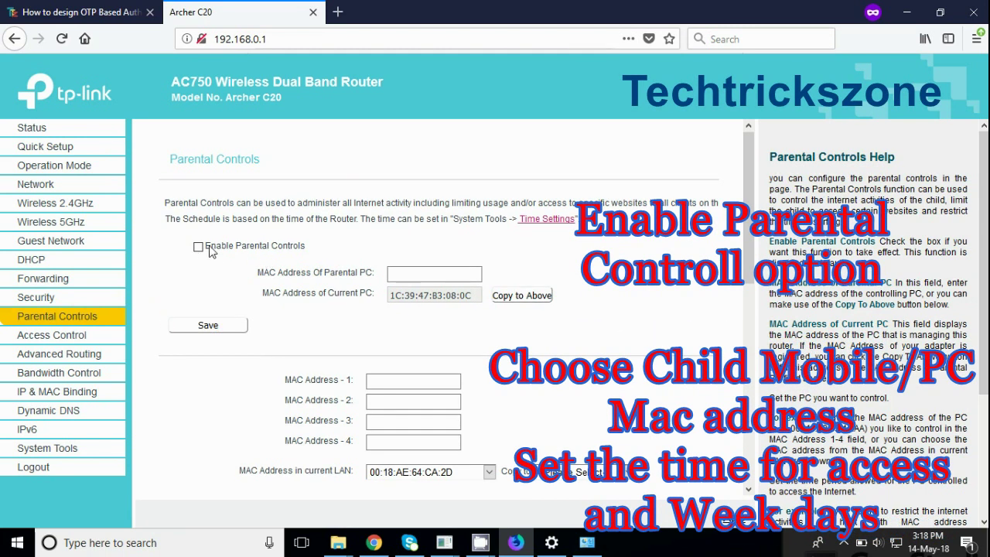
pyautogui.click(469, 276)
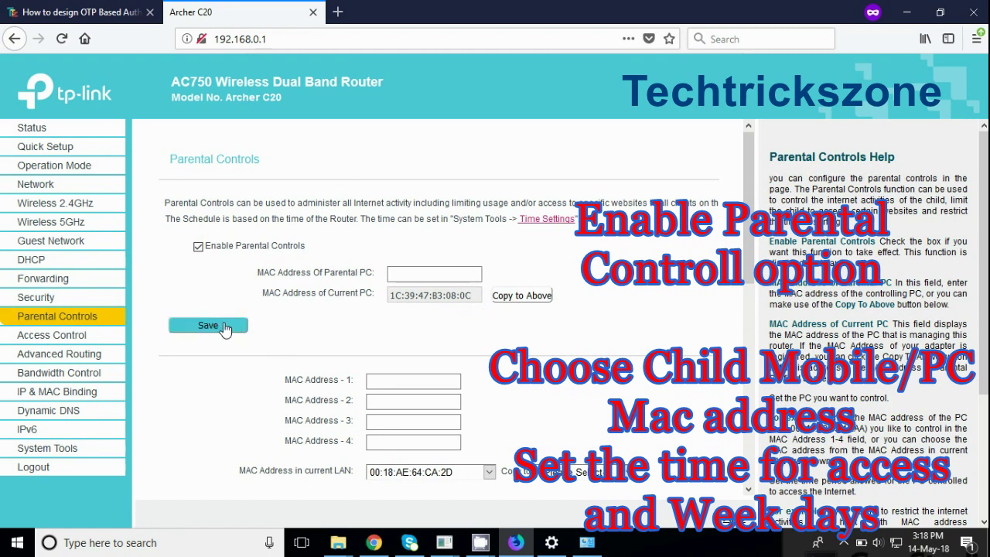
pyautogui.scroll(-2, 754, 317)
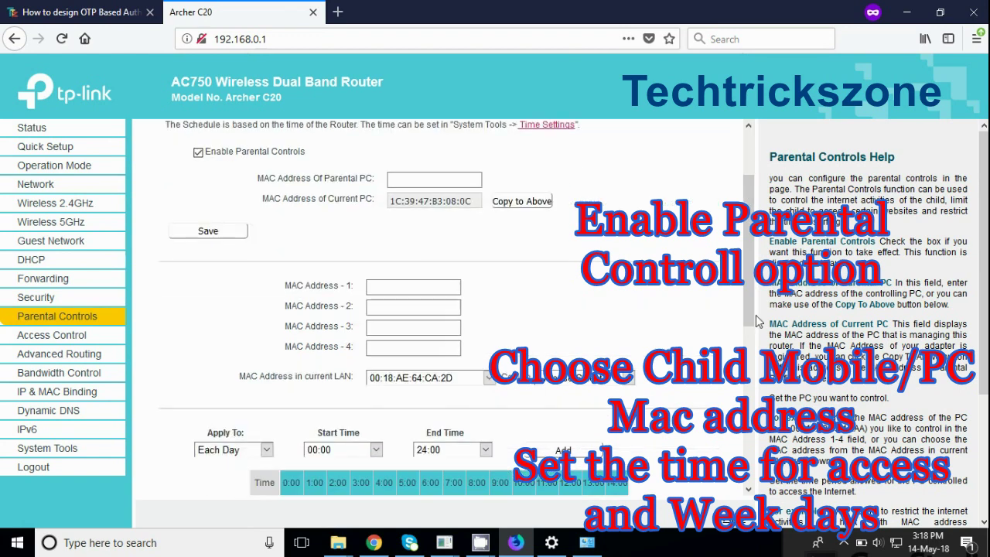
pyautogui.click(489, 378)
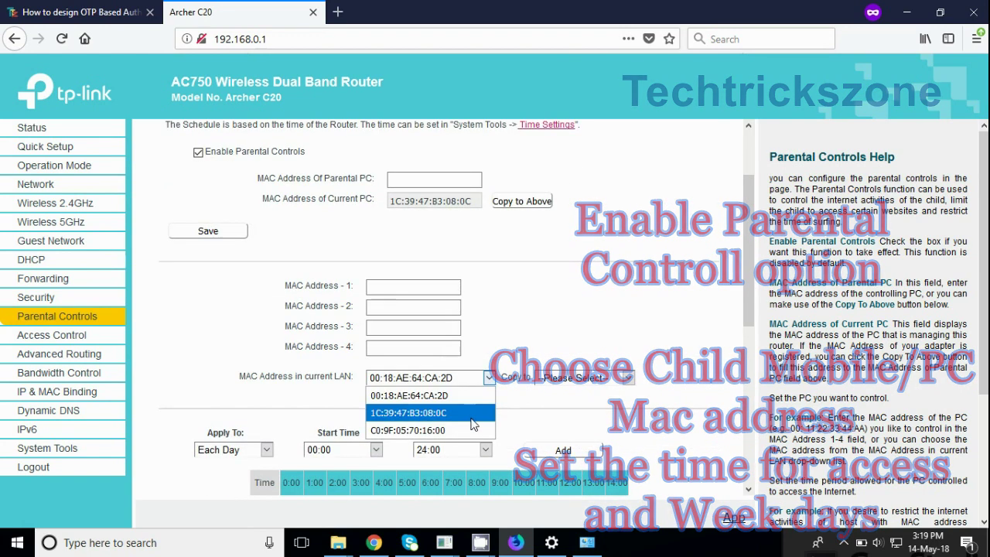
pyautogui.click(557, 378)
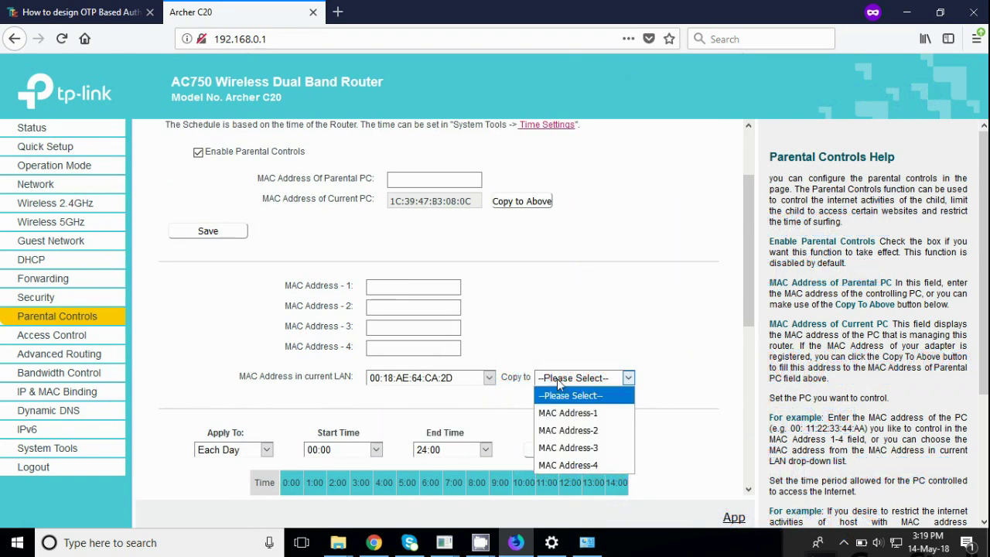
pyautogui.click(461, 403)
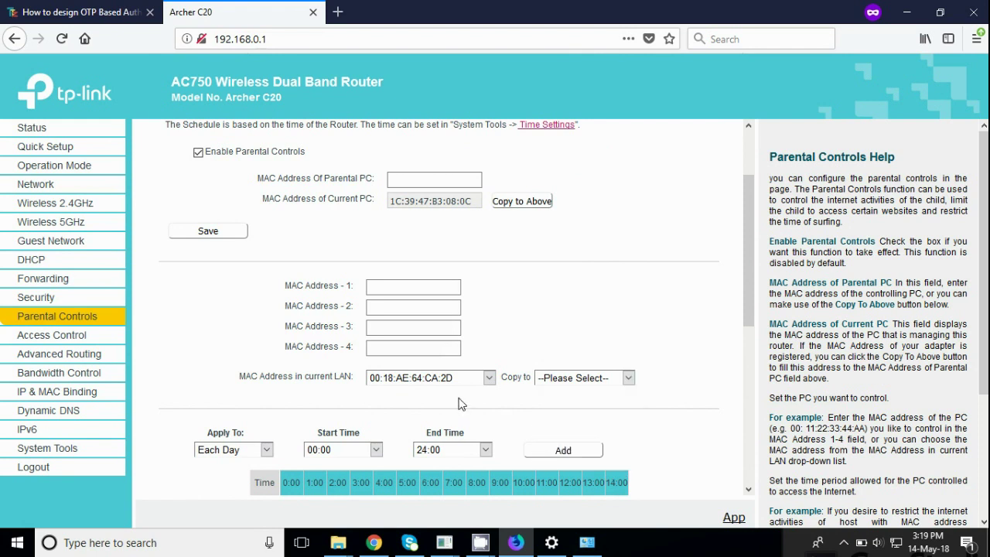
pyautogui.moveTo(744, 315); pyautogui.dragTo(744, 400)
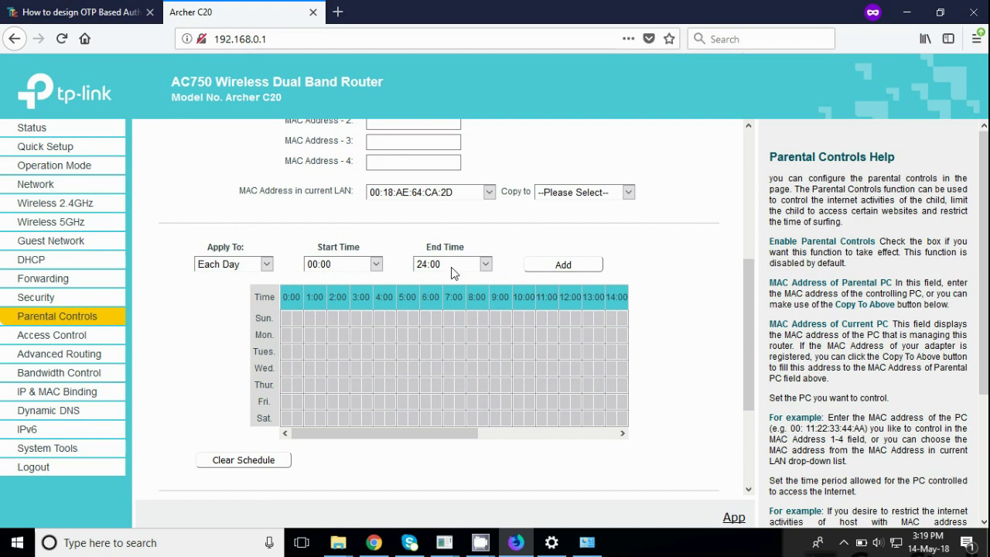
# Schedule parental-control access each week, 00:30 to 19:00, on Monday and Wednesday, and save
pyautogui.click(266, 264)
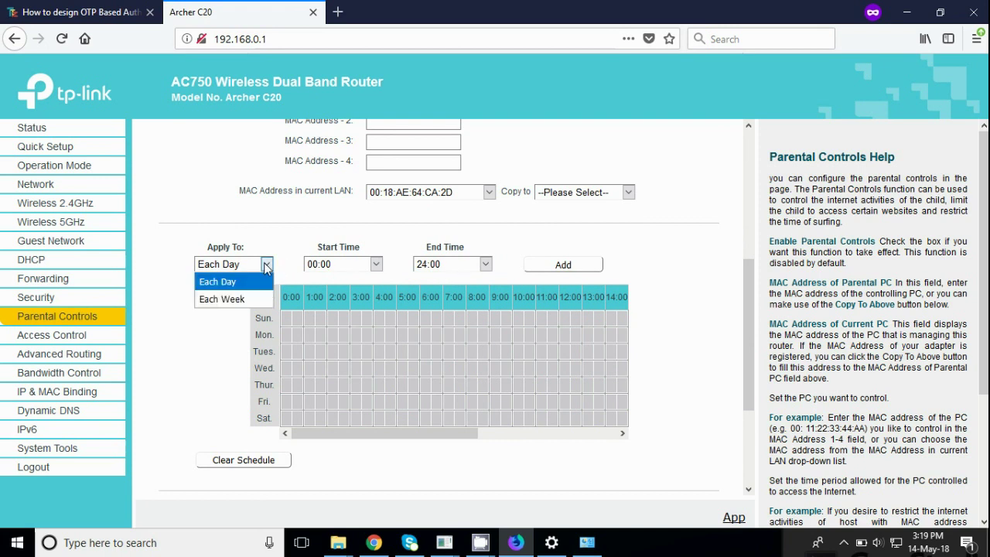
pyautogui.click(251, 300)
pyautogui.click(373, 264)
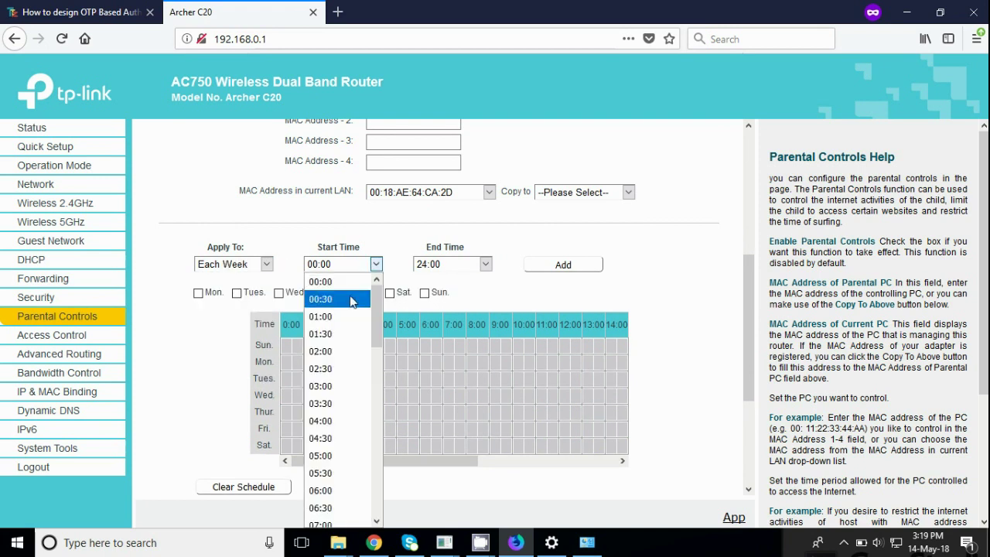
pyautogui.click(356, 295)
pyautogui.click(456, 265)
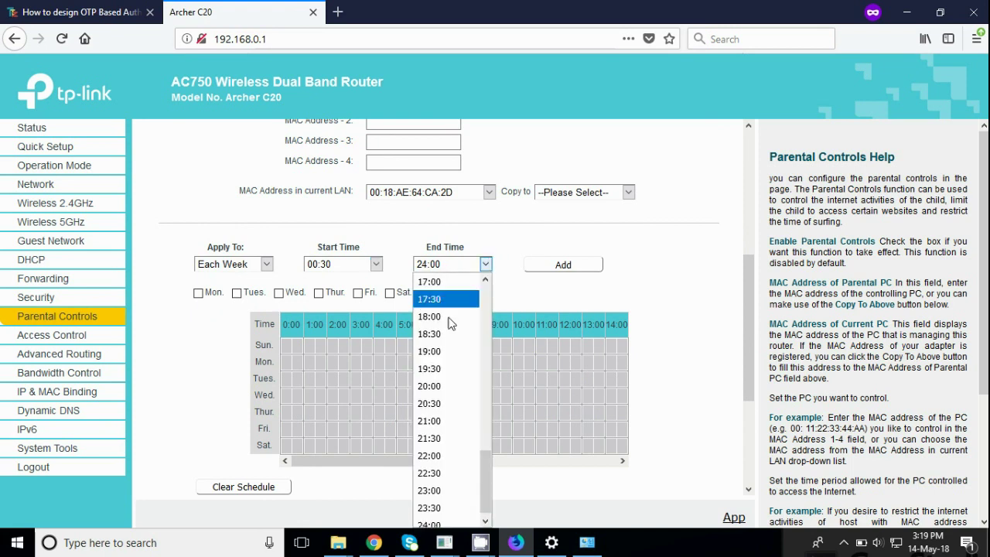
pyautogui.click(429, 354)
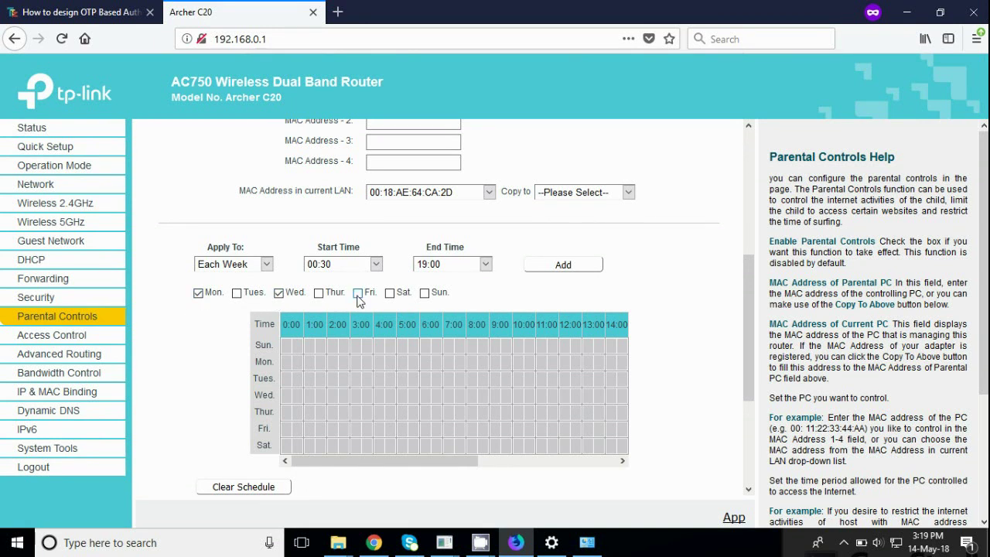
pyautogui.moveTo(748, 329); pyautogui.dragTo(749, 409)
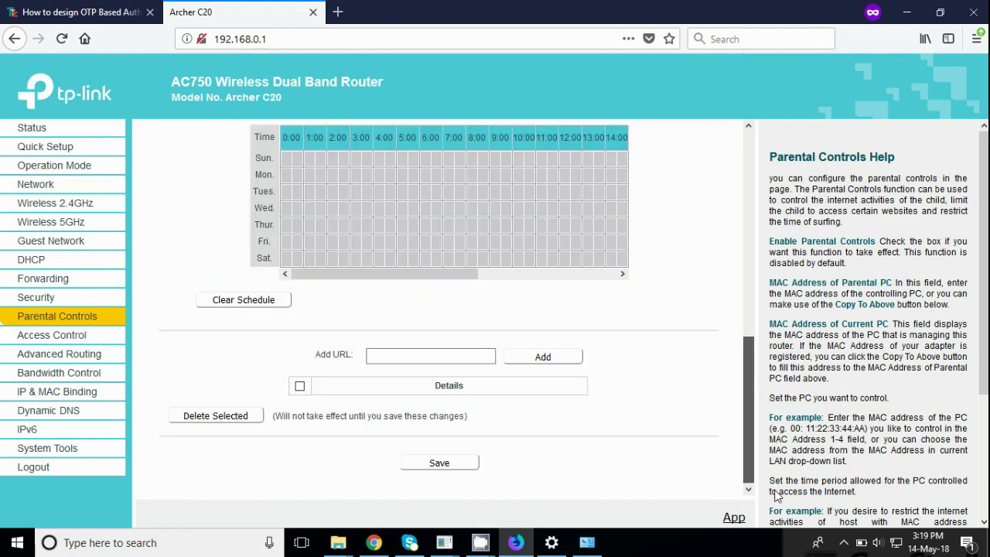
pyautogui.click(454, 462)
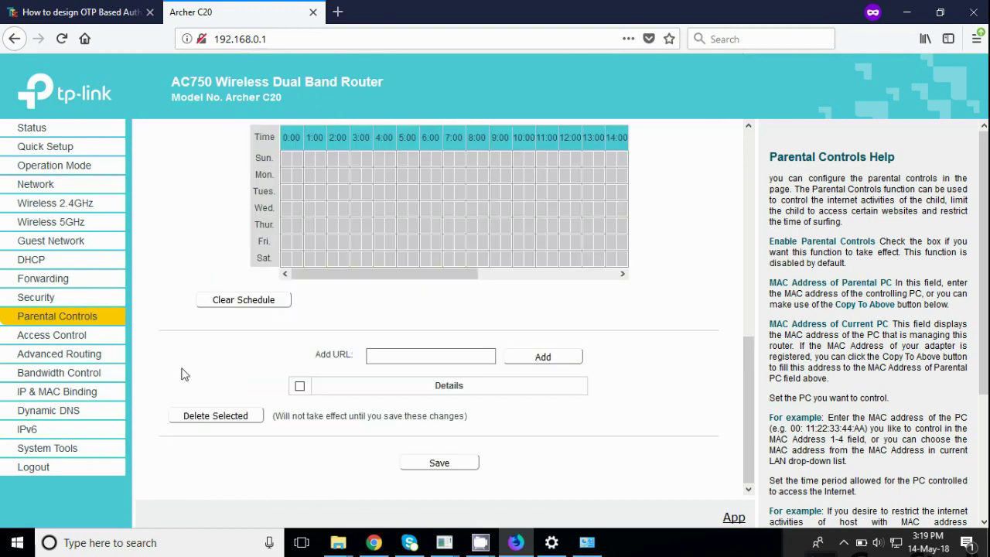
# Go to the Bandwidth Control page from the sidebar
pyautogui.click(111, 377)
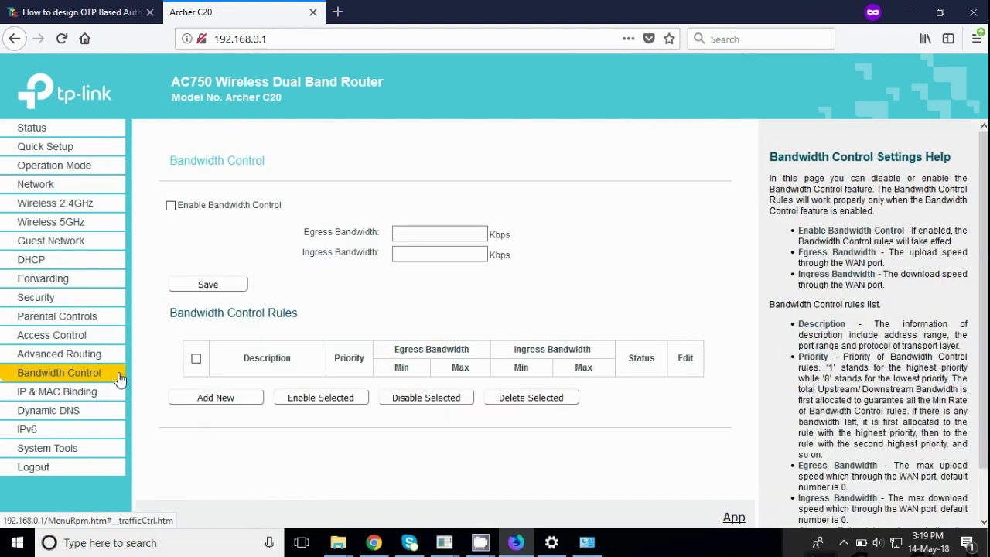